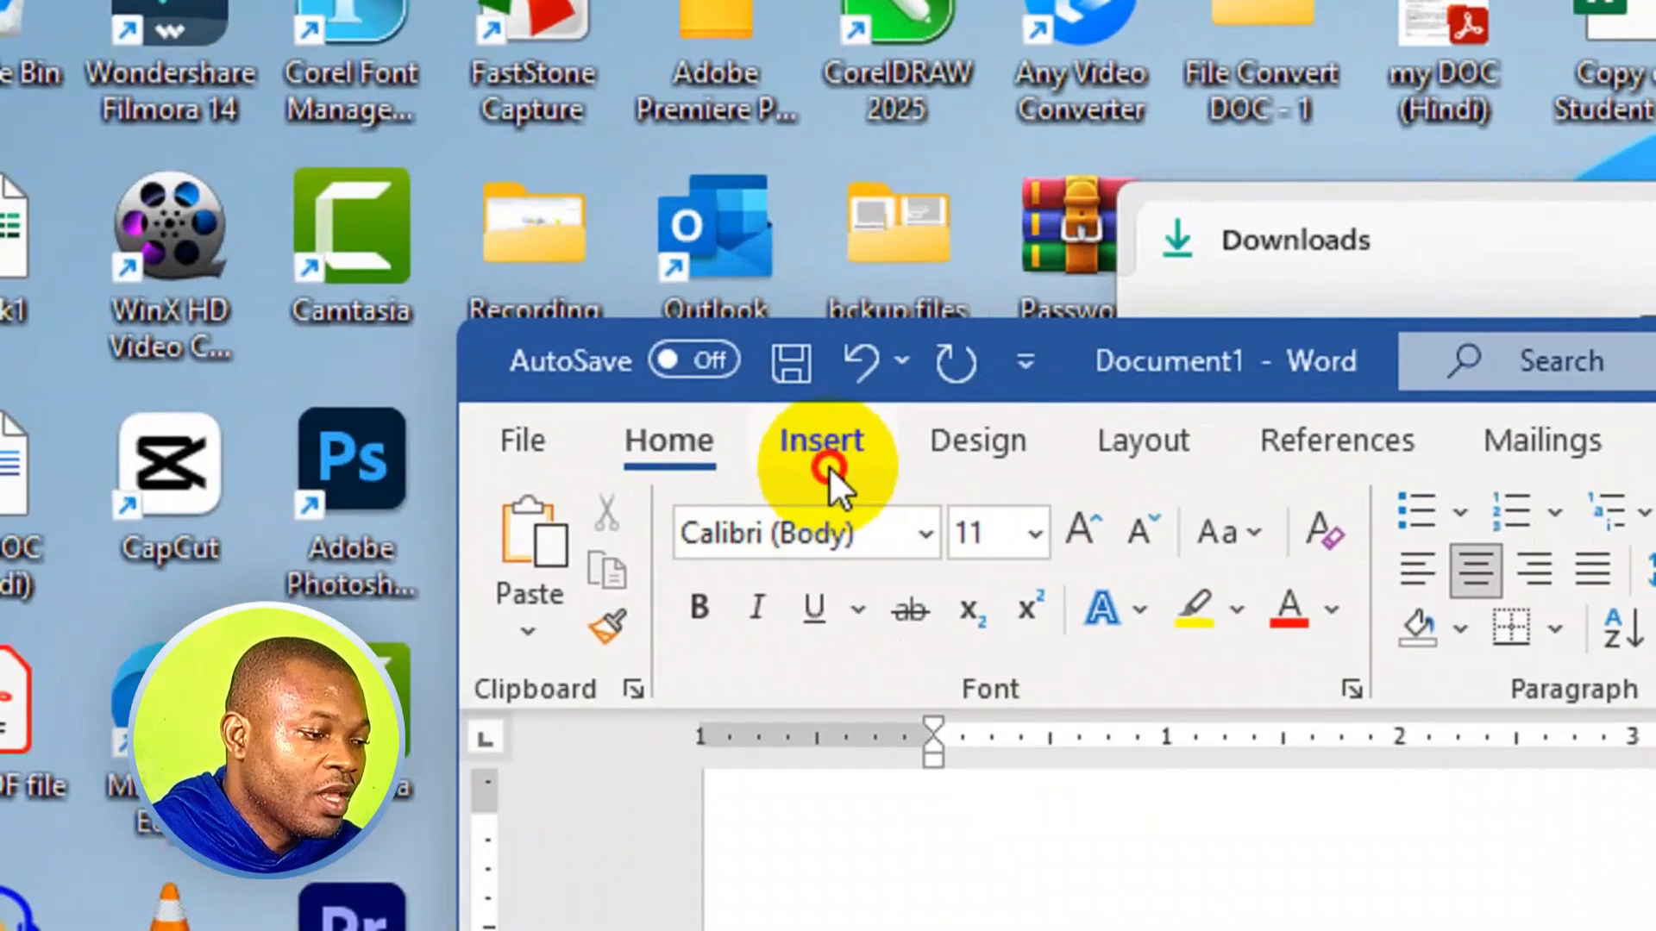
# Step: Insert the depositphotos_522069968 close-up portrait of the child from this device's Downloads folder and maximize the document window
pyautogui.click(462, 265)
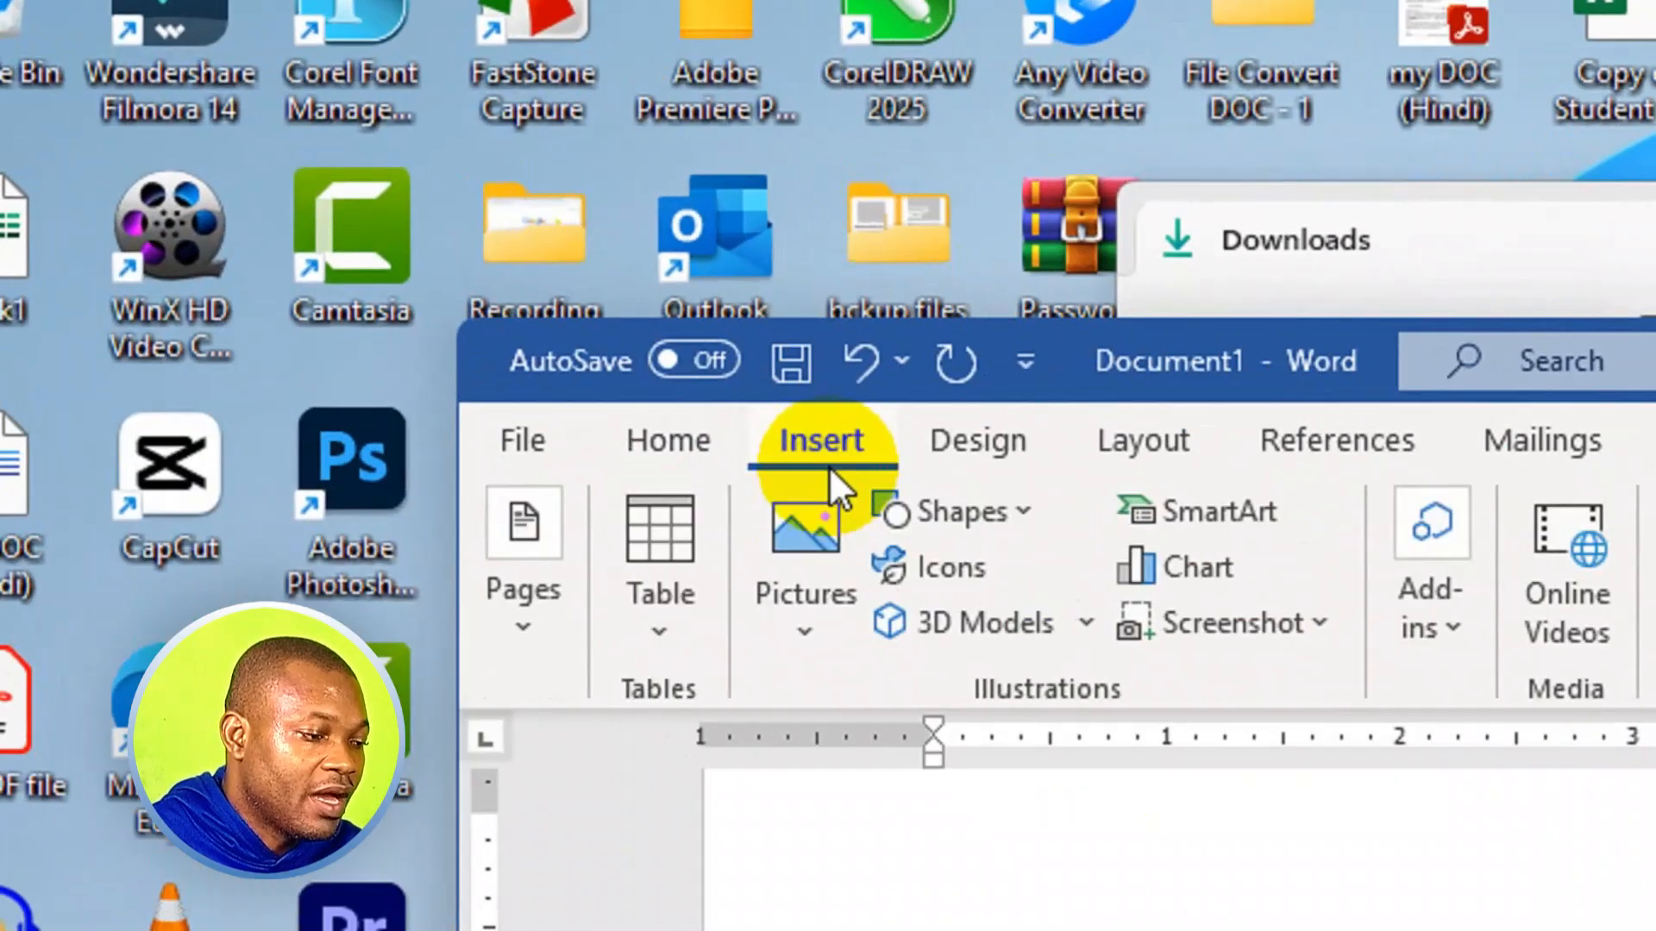
pyautogui.click(830, 631)
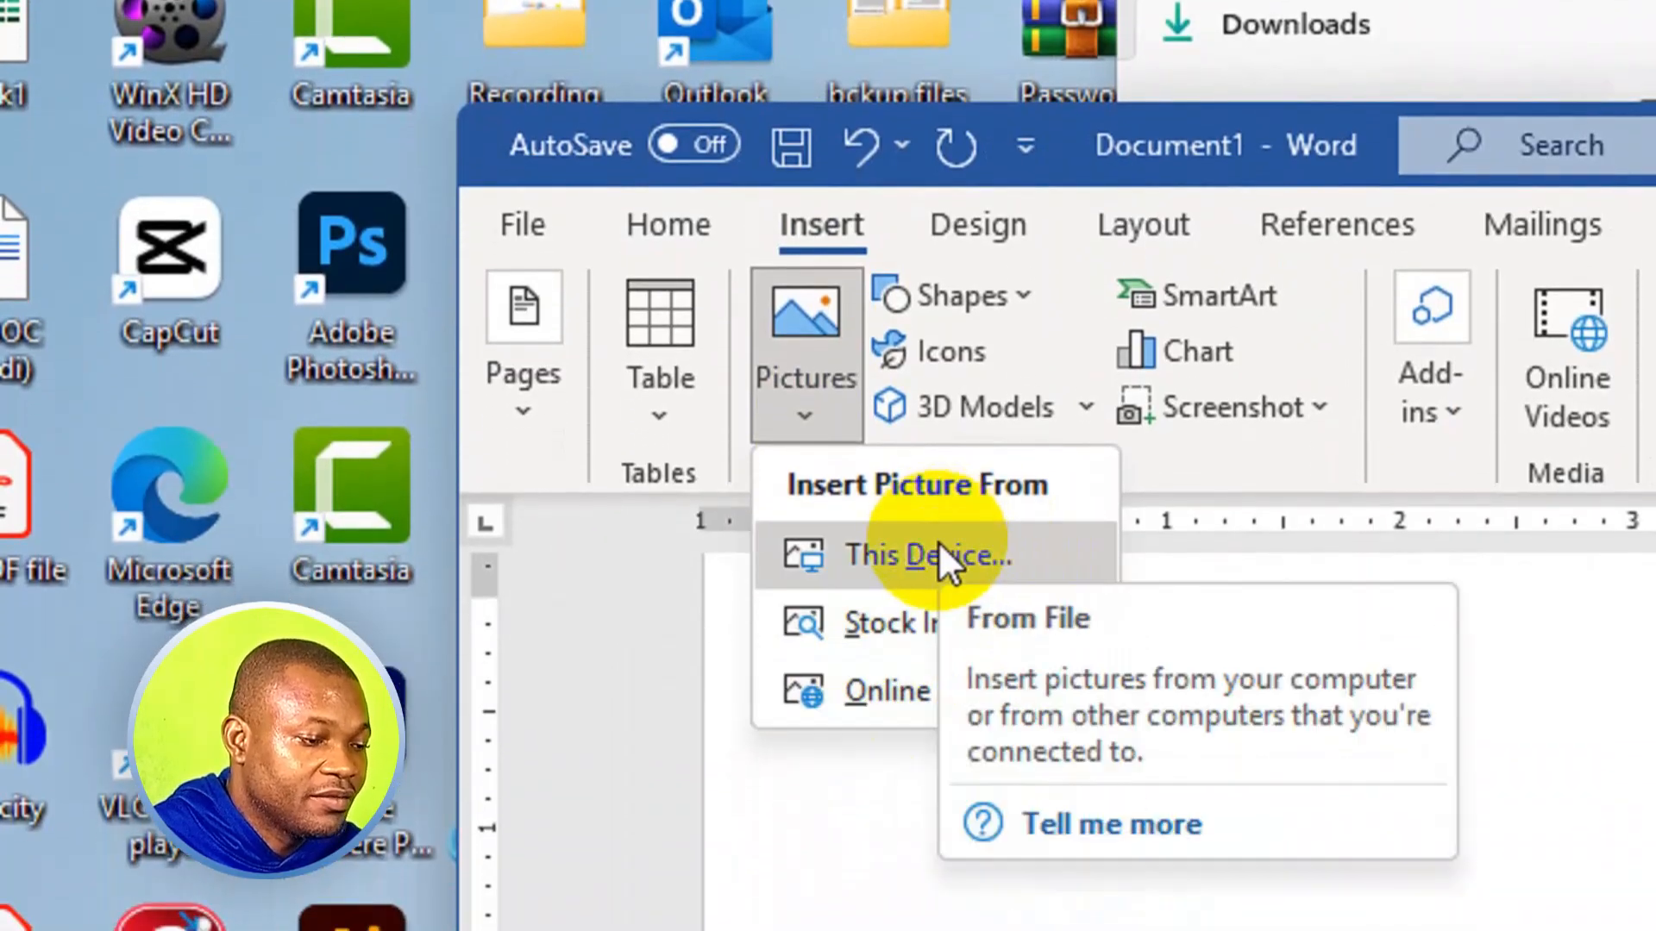
pyautogui.click(940, 545)
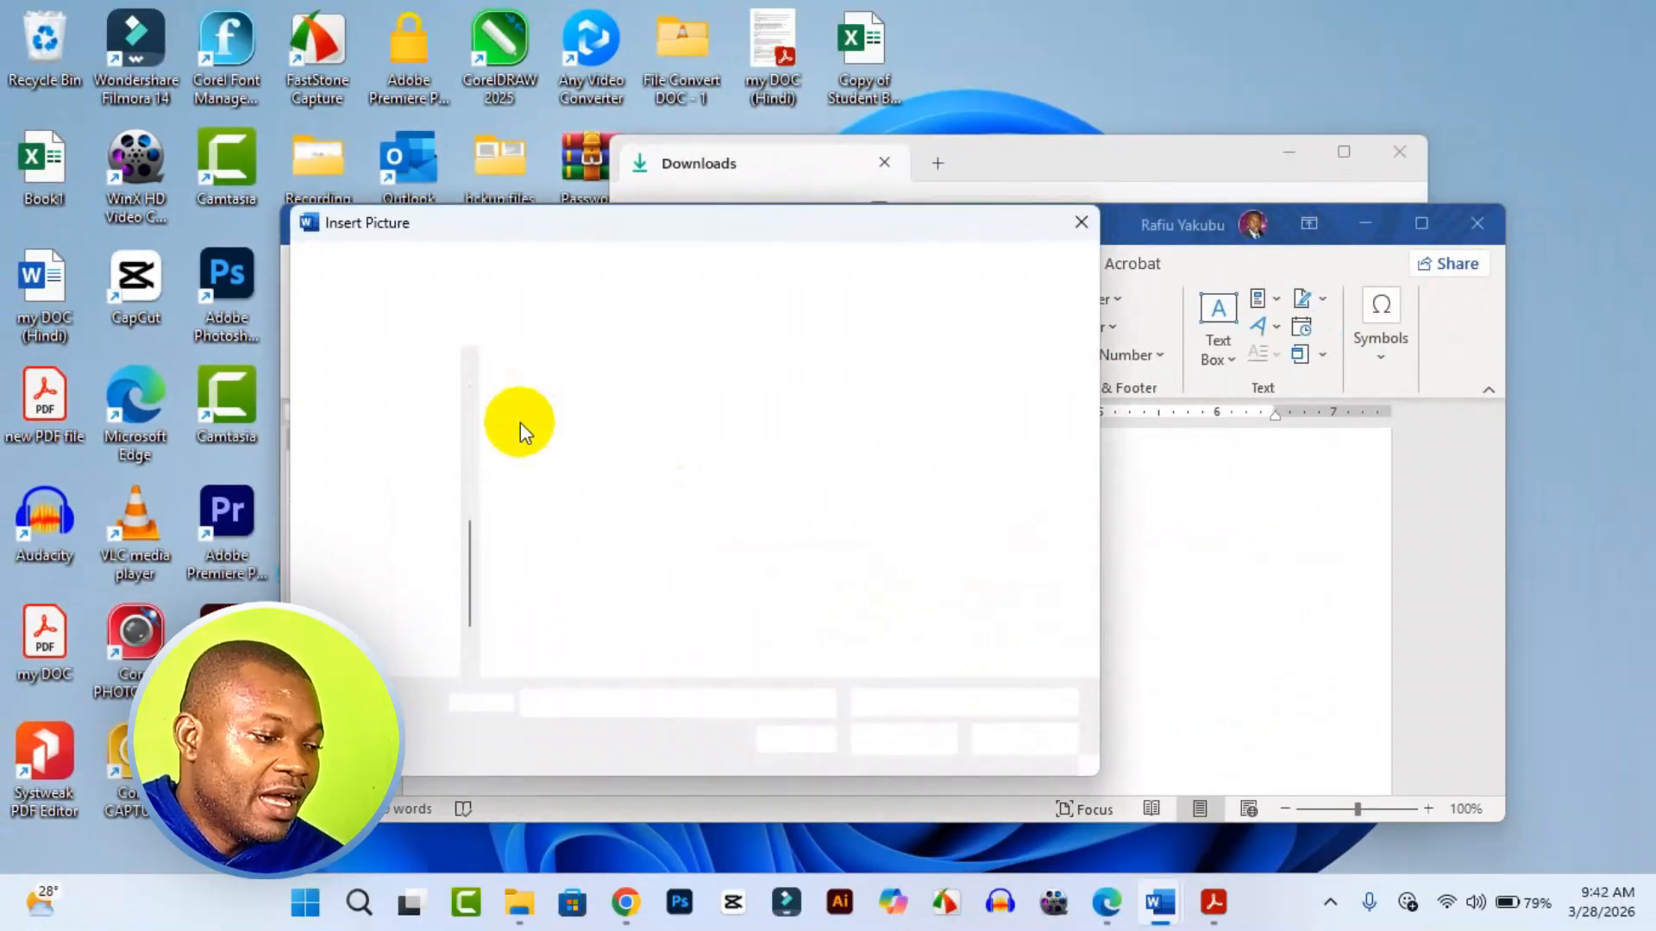
pyautogui.scroll(-1, 616, 505)
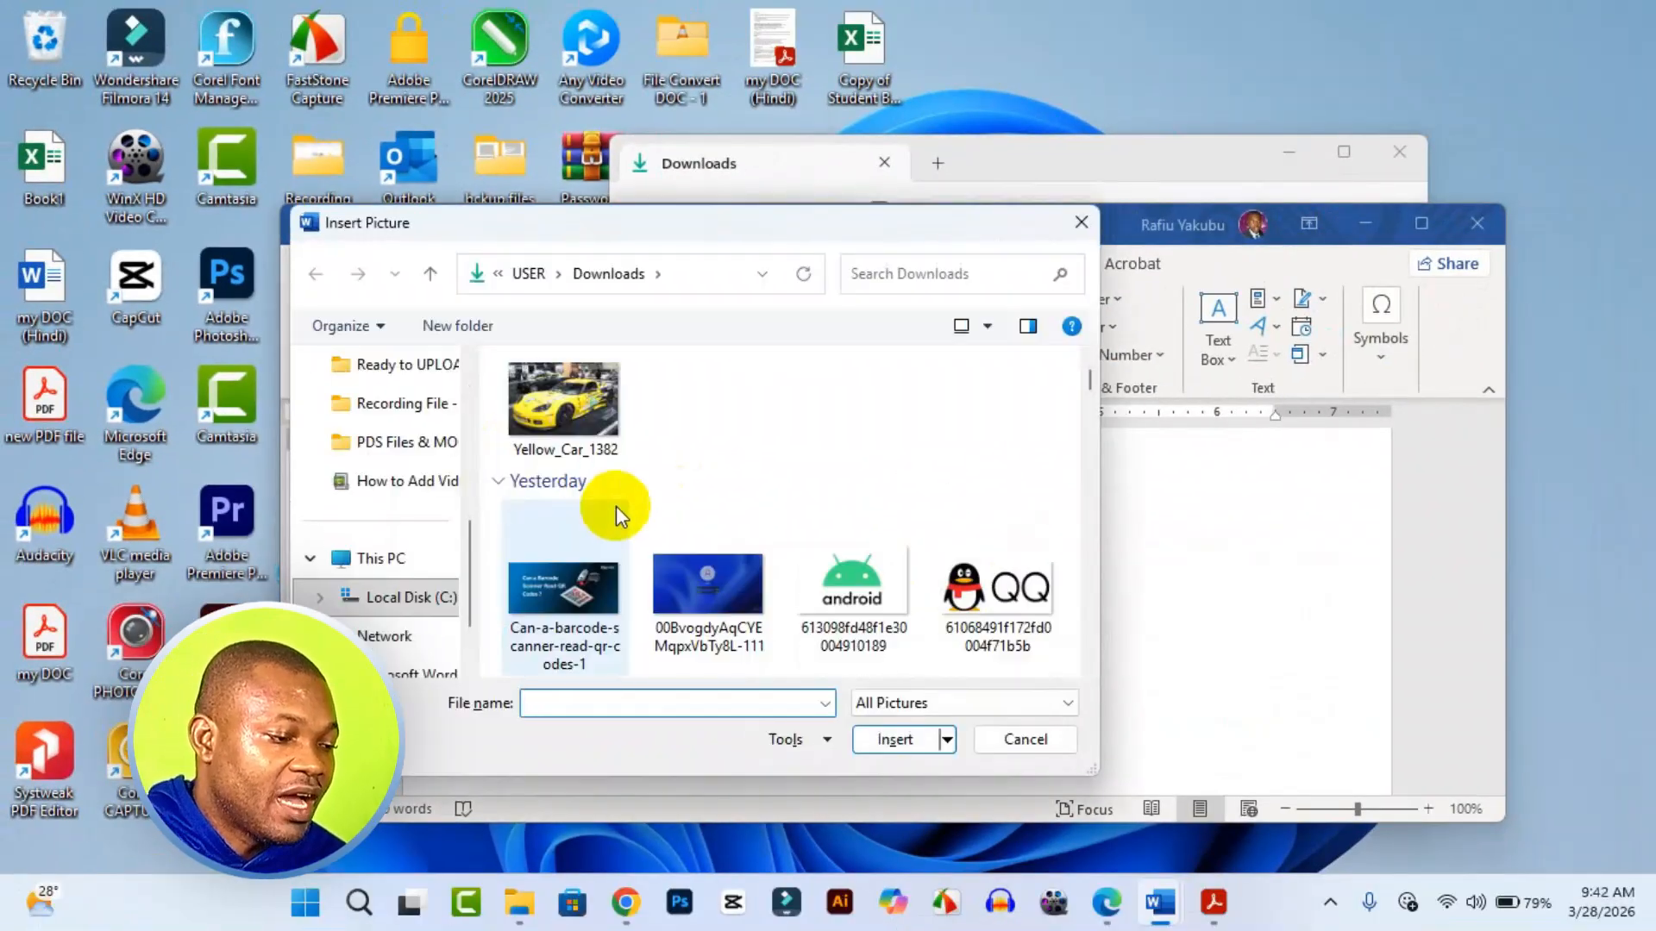
pyautogui.scroll(-3, 617, 509)
pyautogui.scroll(1, 623, 511)
pyautogui.scroll(-1, 623, 521)
pyautogui.scroll(-6, 615, 548)
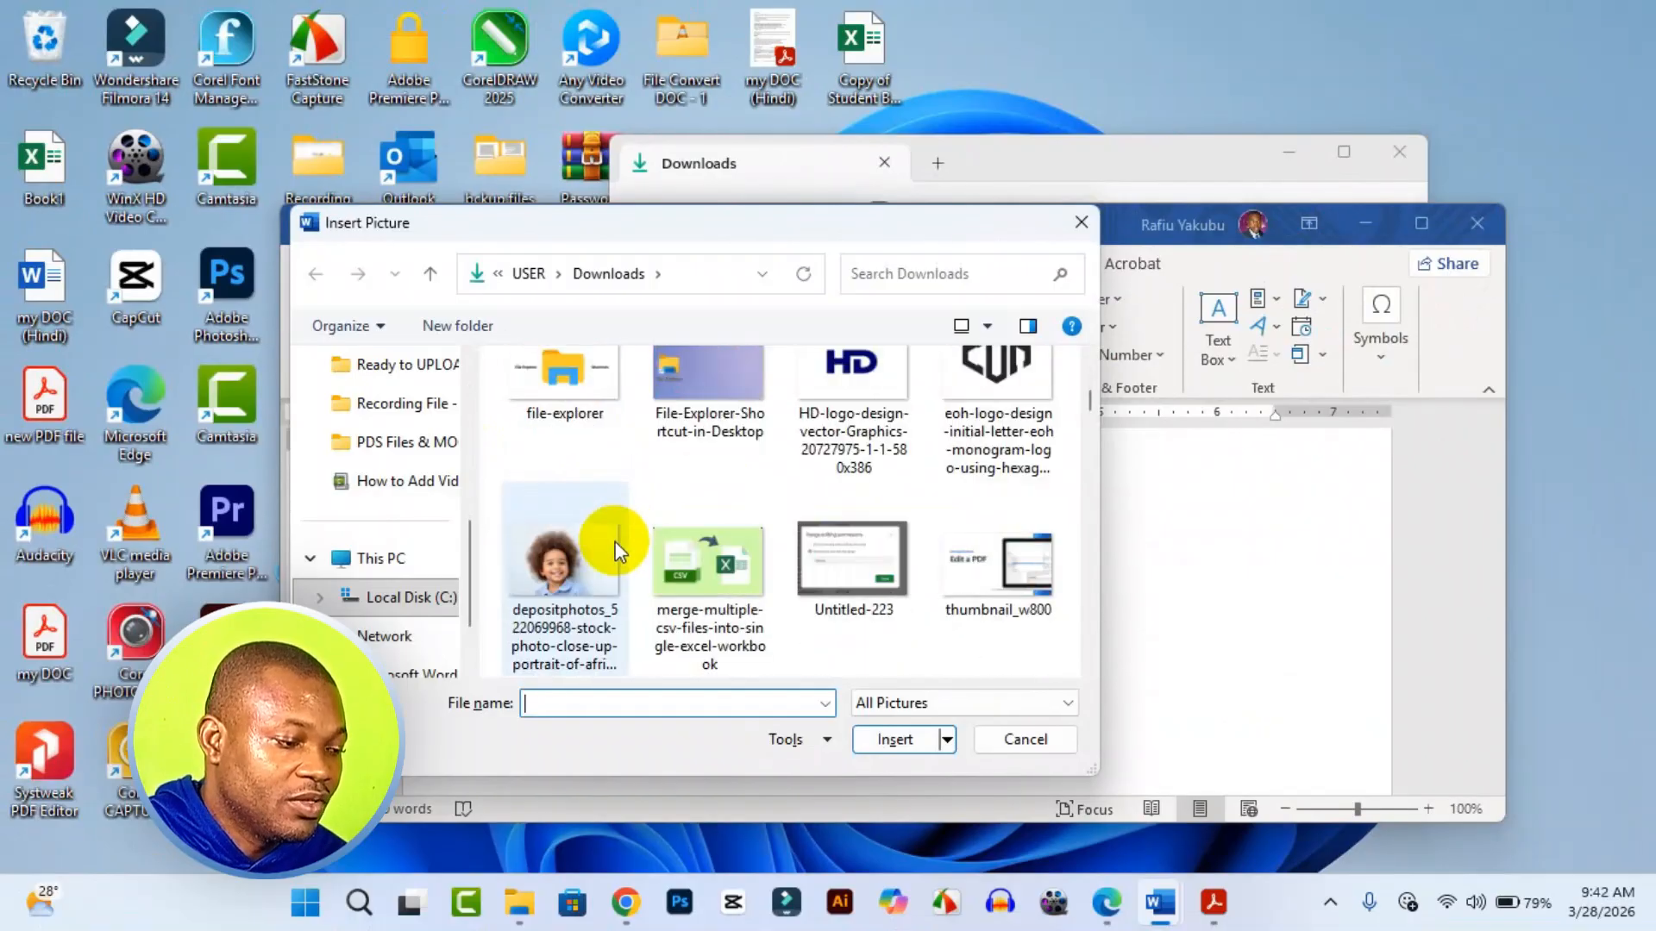
pyautogui.click(617, 548)
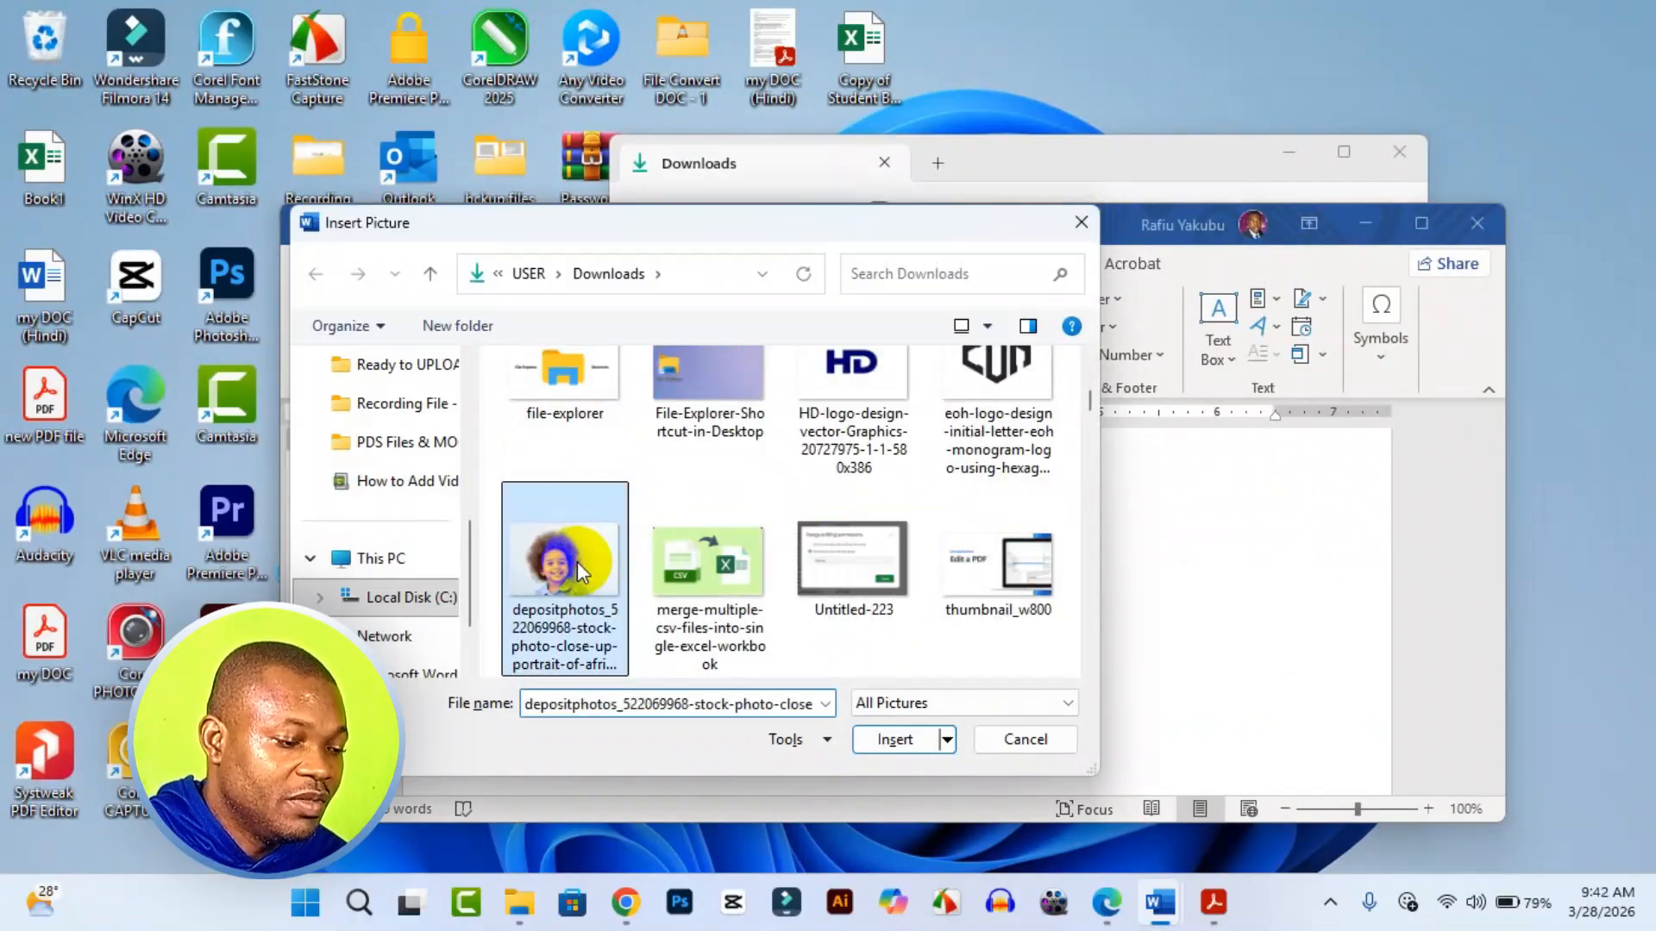
pyautogui.click(890, 752)
pyautogui.doubleClick(1075, 151)
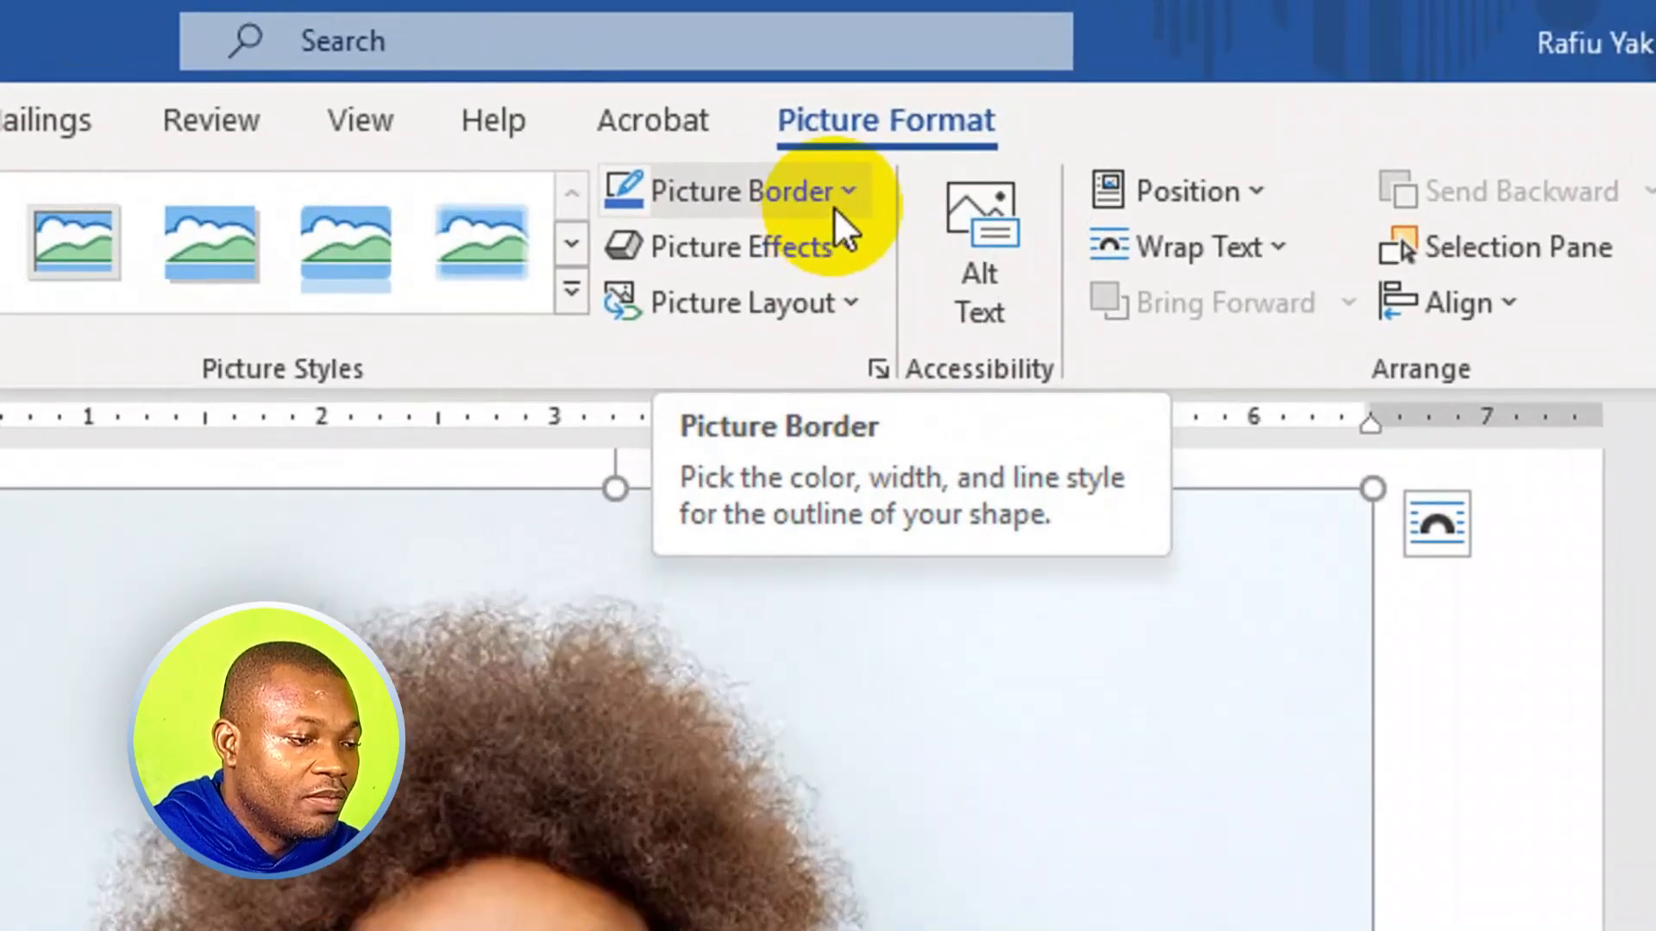
# Step: Give the inserted picture a 6 pt border in the standard purple color
pyautogui.click(833, 205)
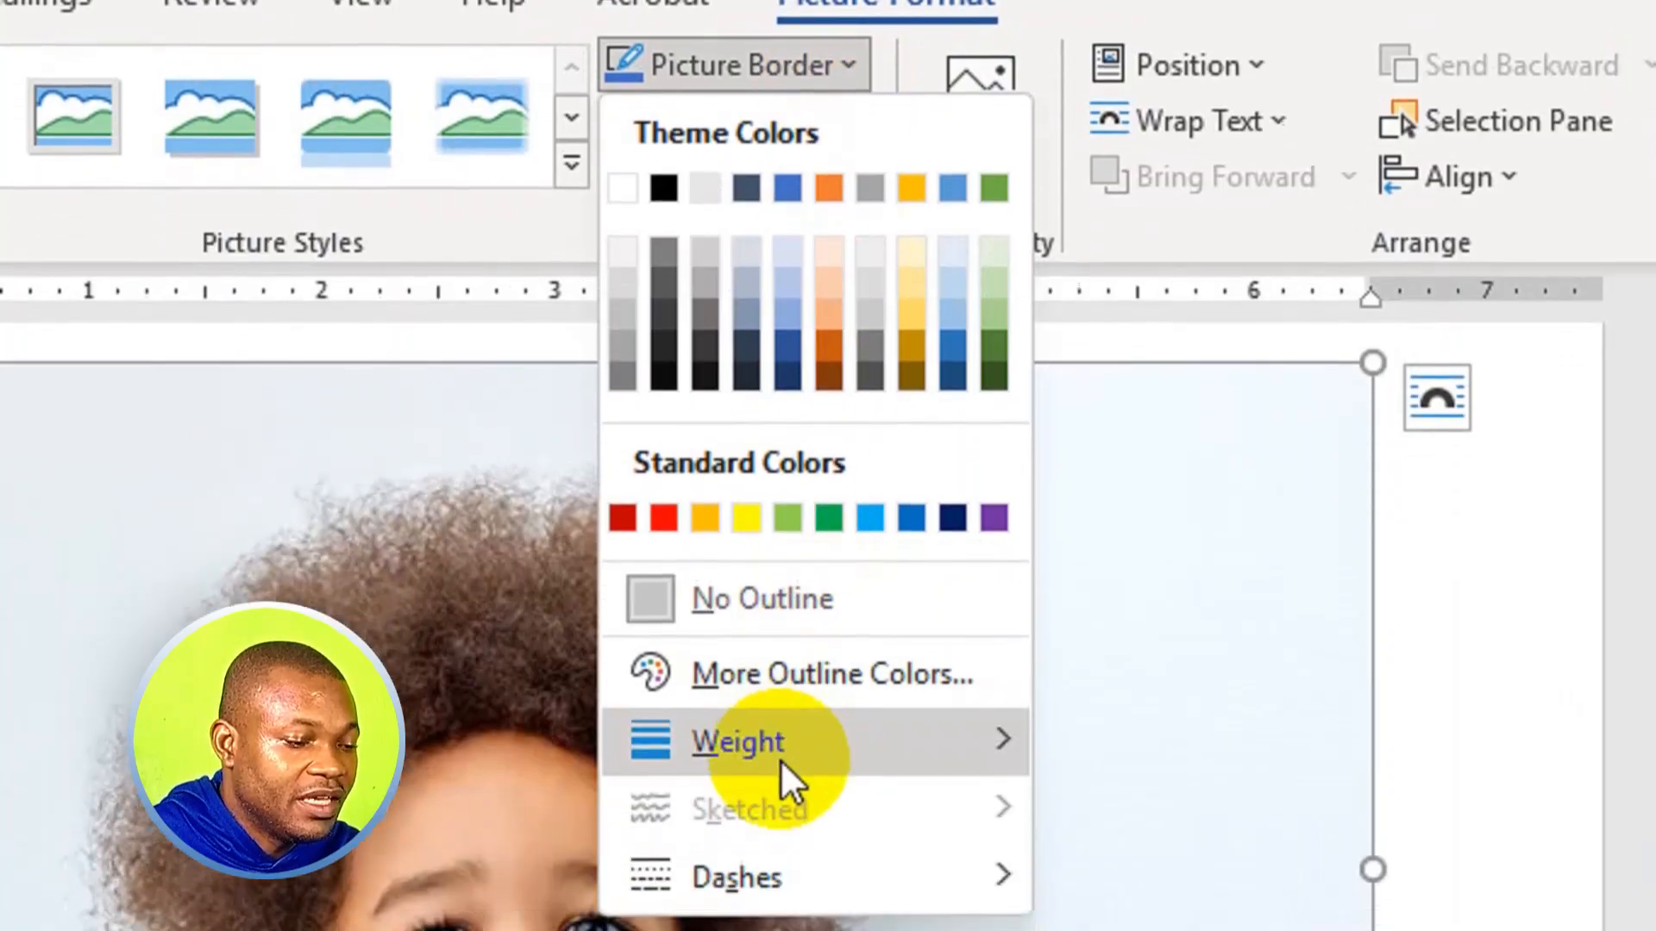
pyautogui.moveTo(780, 883)
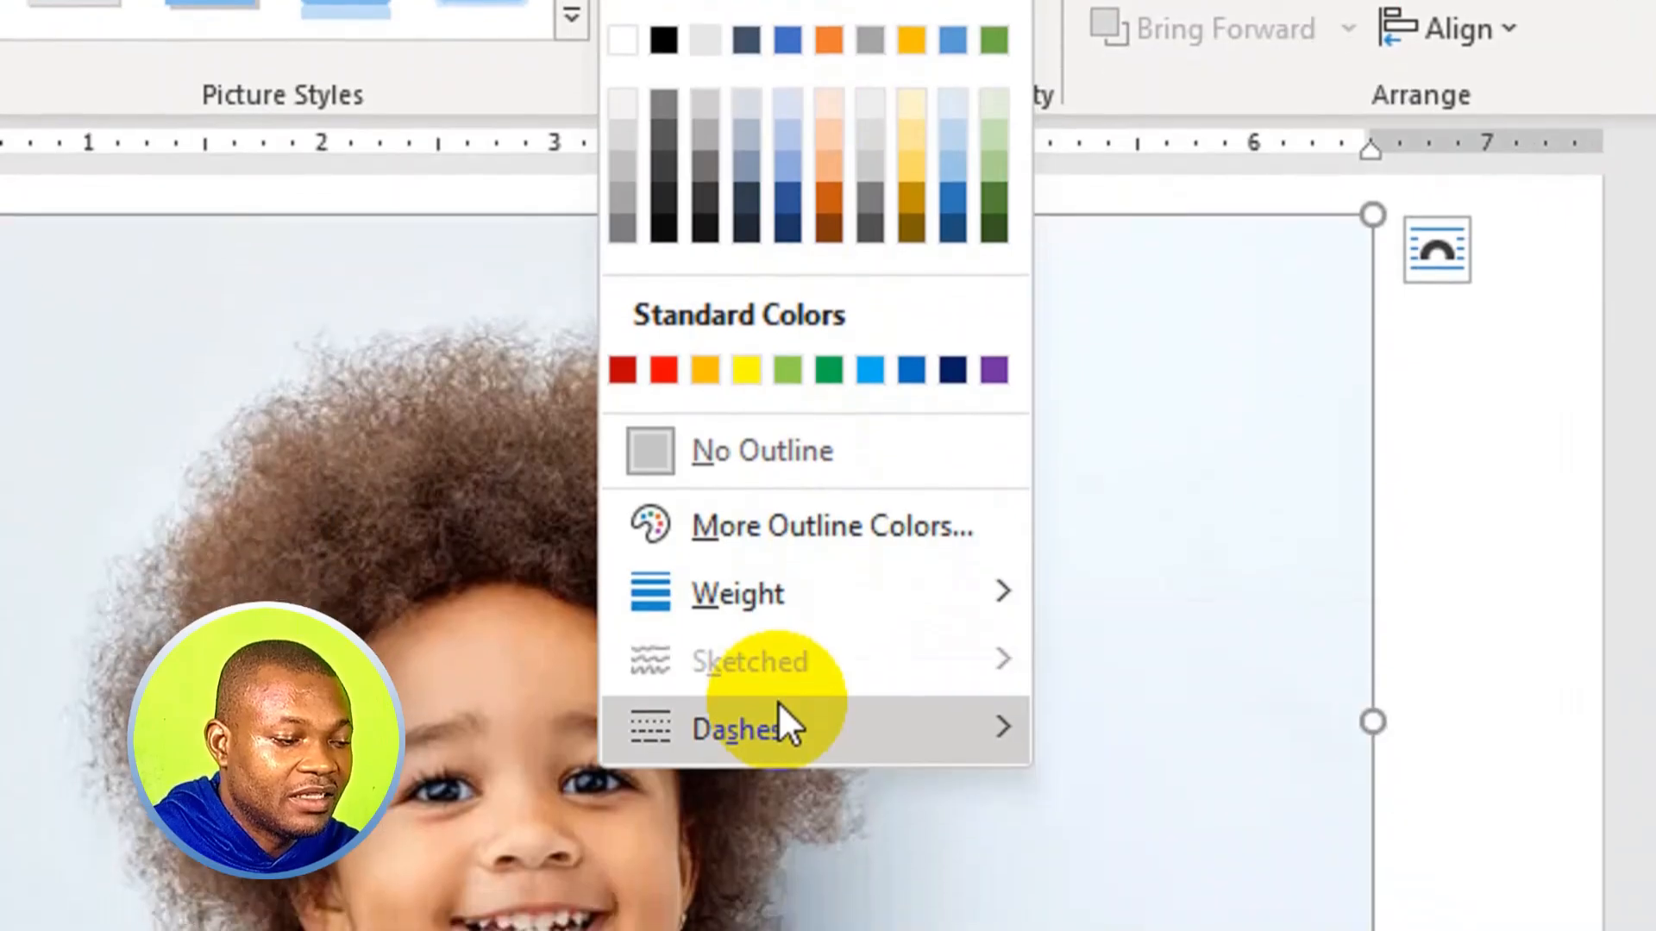
pyautogui.moveTo(779, 814)
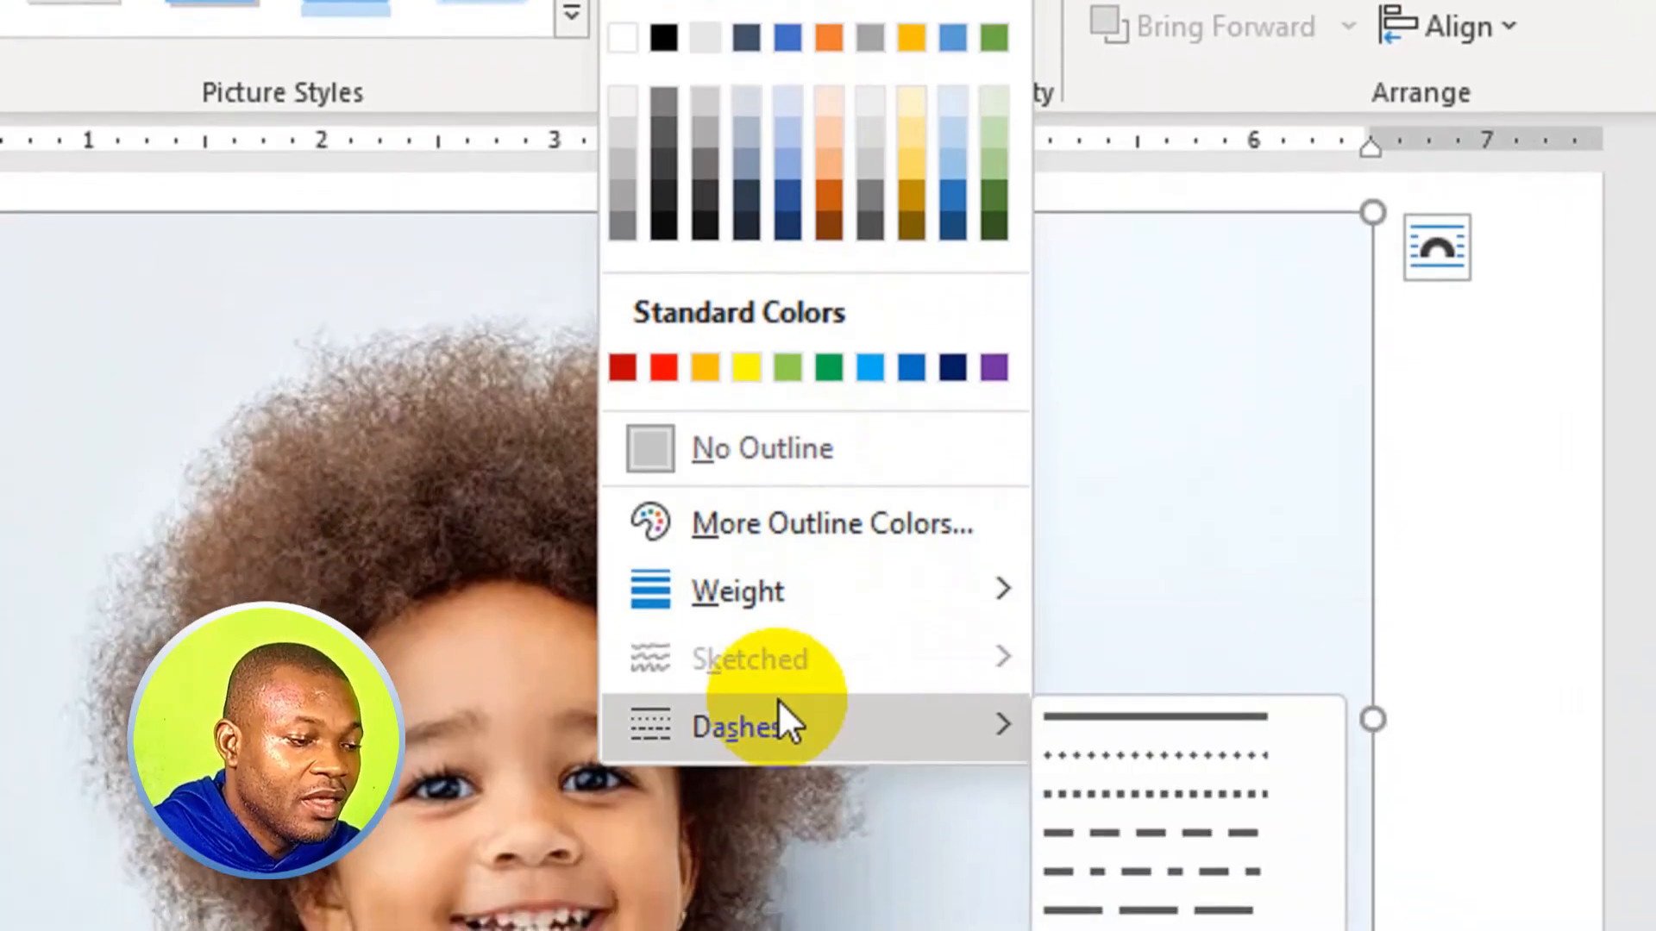
pyautogui.moveTo(701, 571)
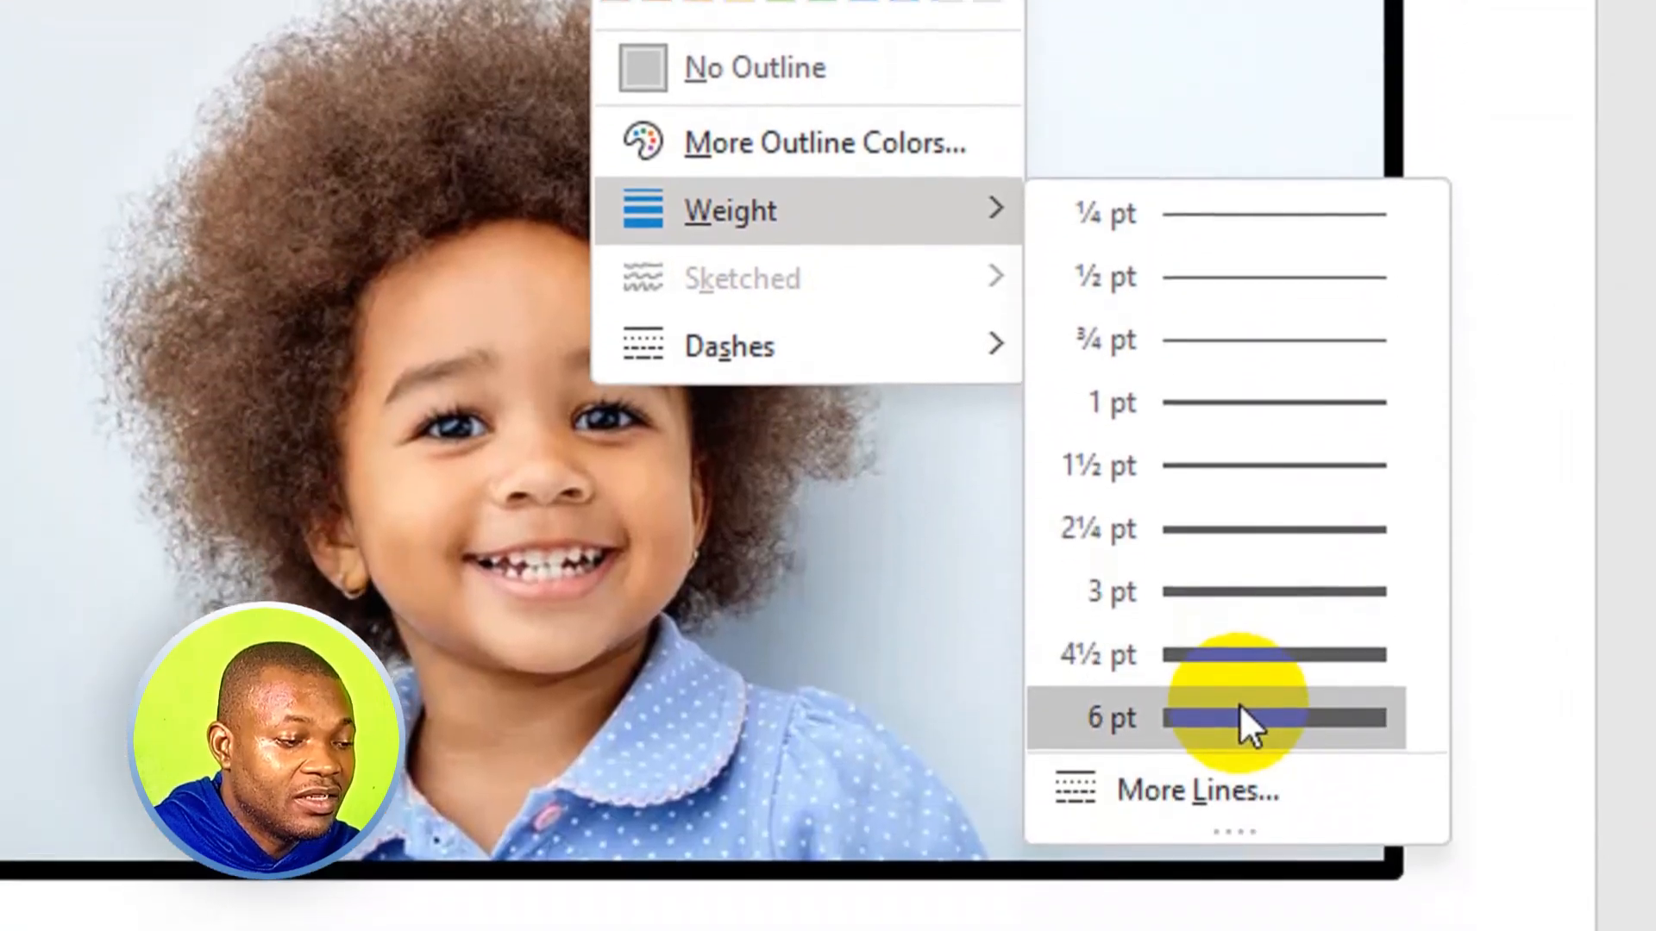
pyautogui.click(1242, 709)
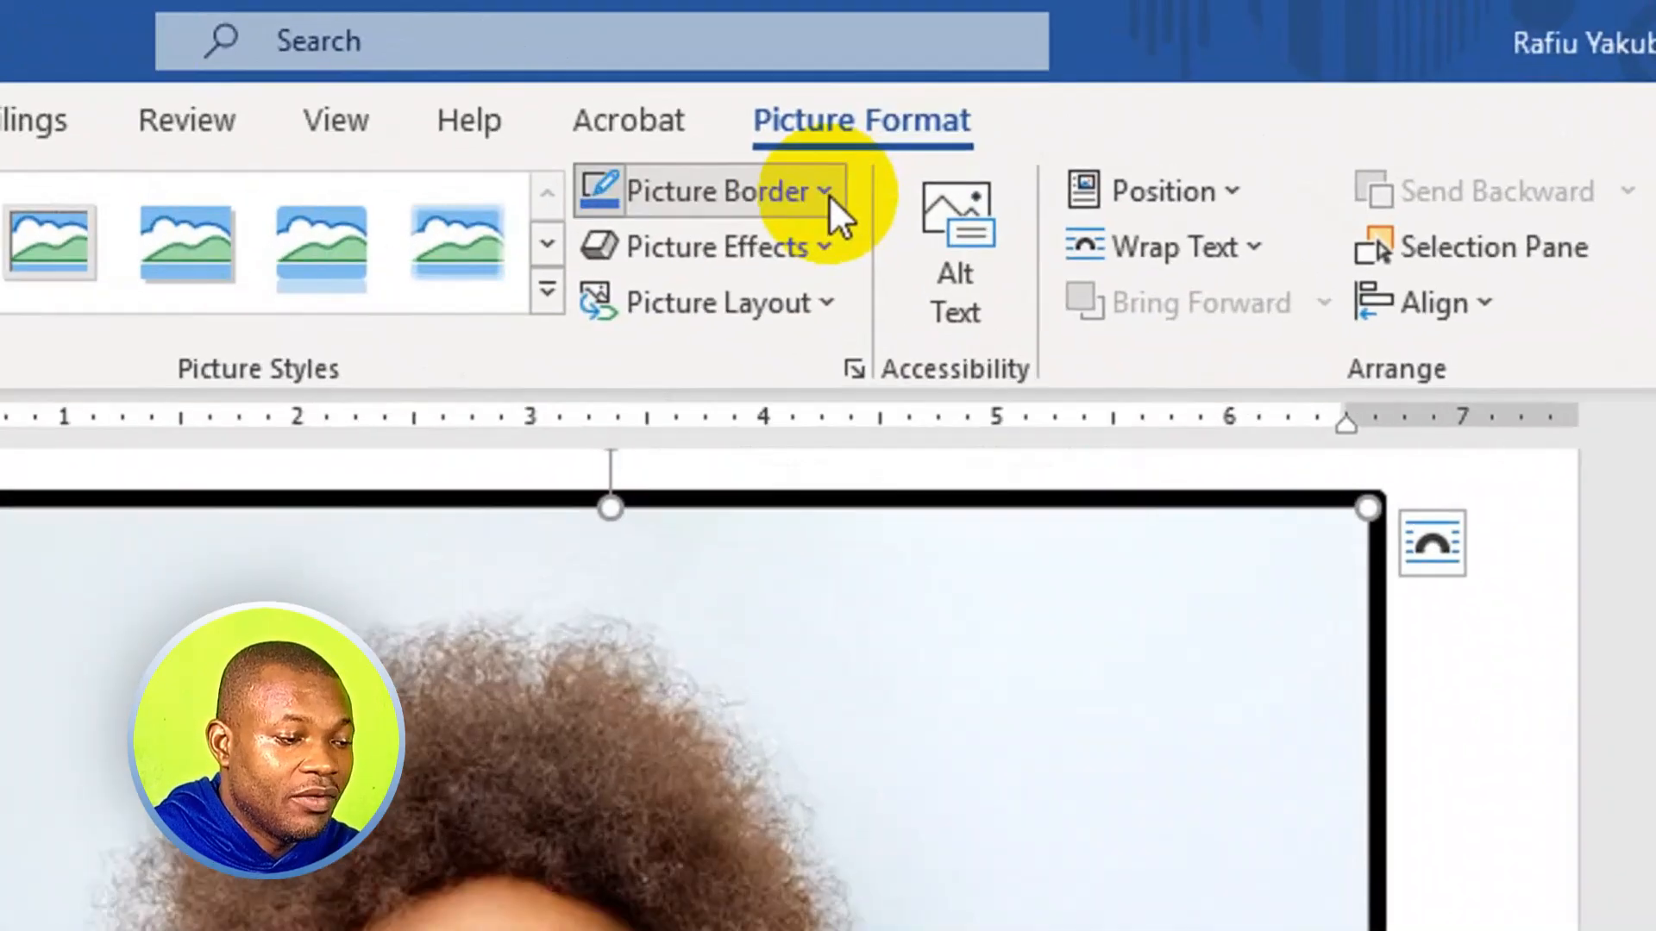
pyautogui.click(954, 107)
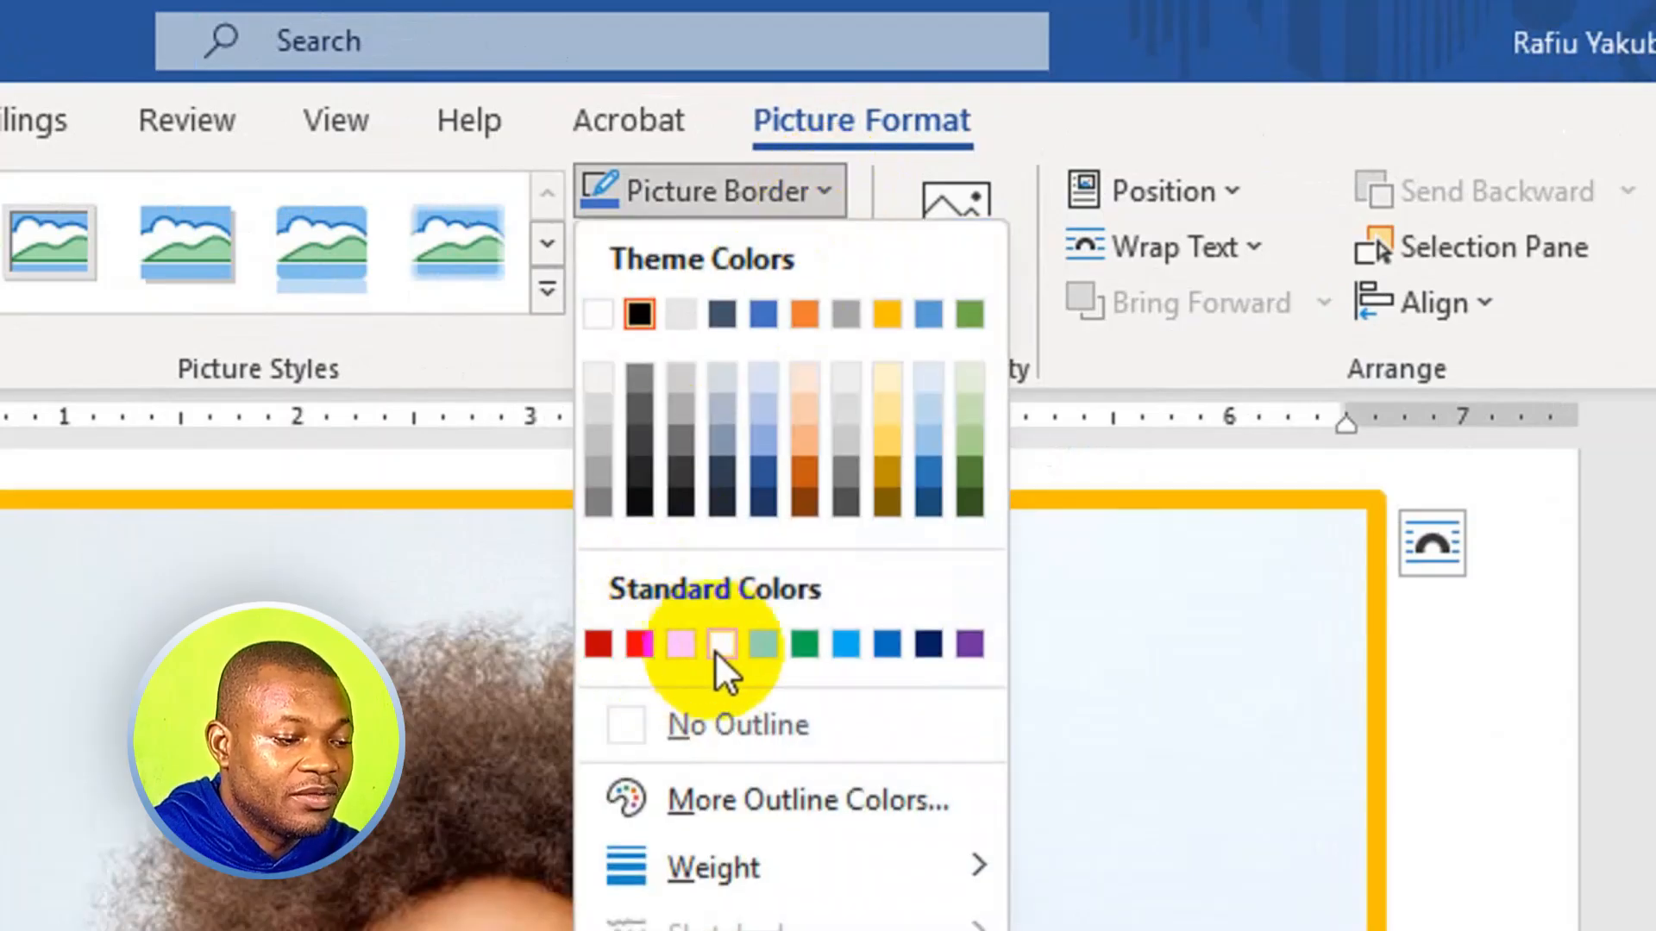
pyautogui.click(957, 643)
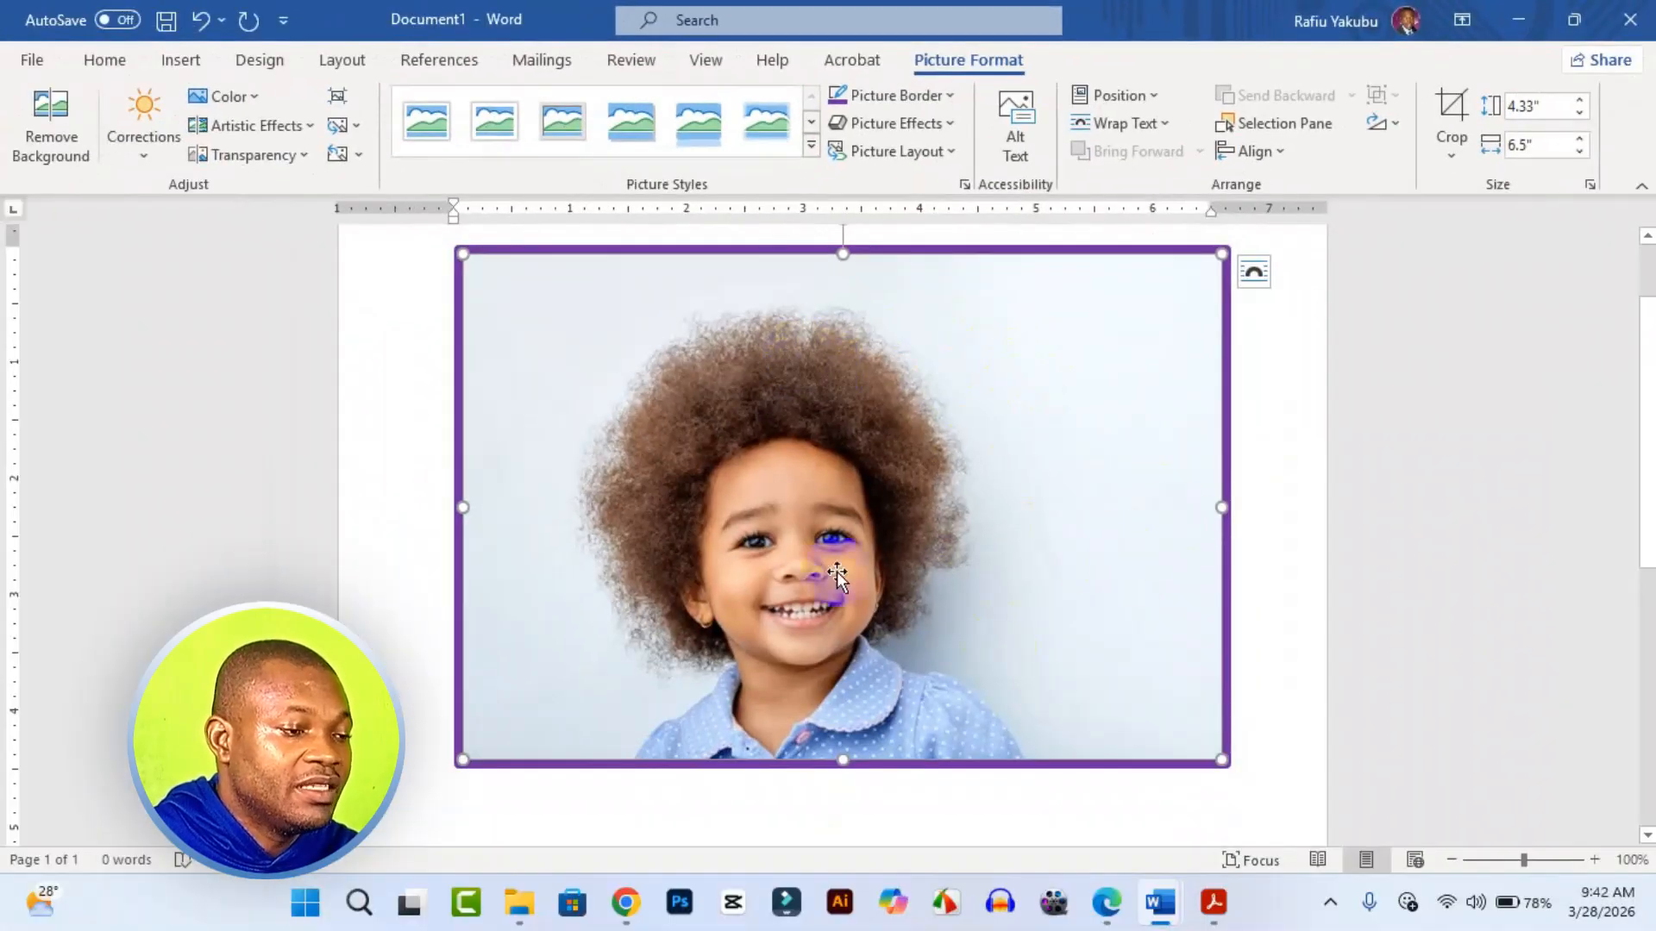
# Step: Open the Format Picture options for the portrait and show its line settings
pyautogui.rightClick(1028, 548)
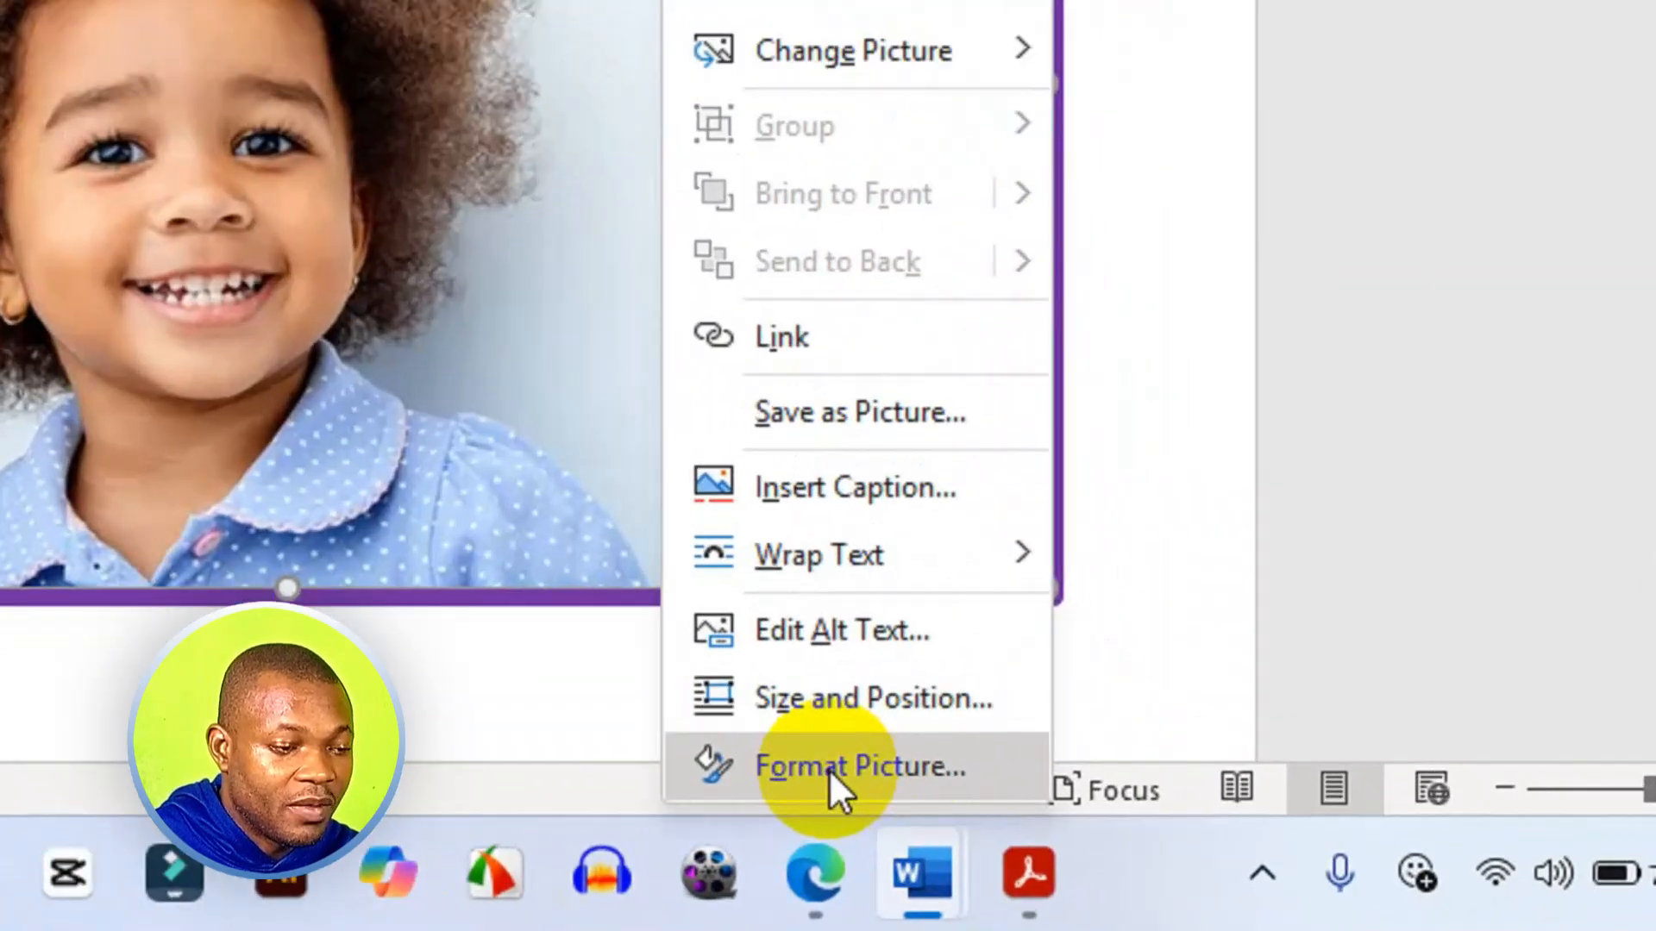
pyautogui.click(829, 769)
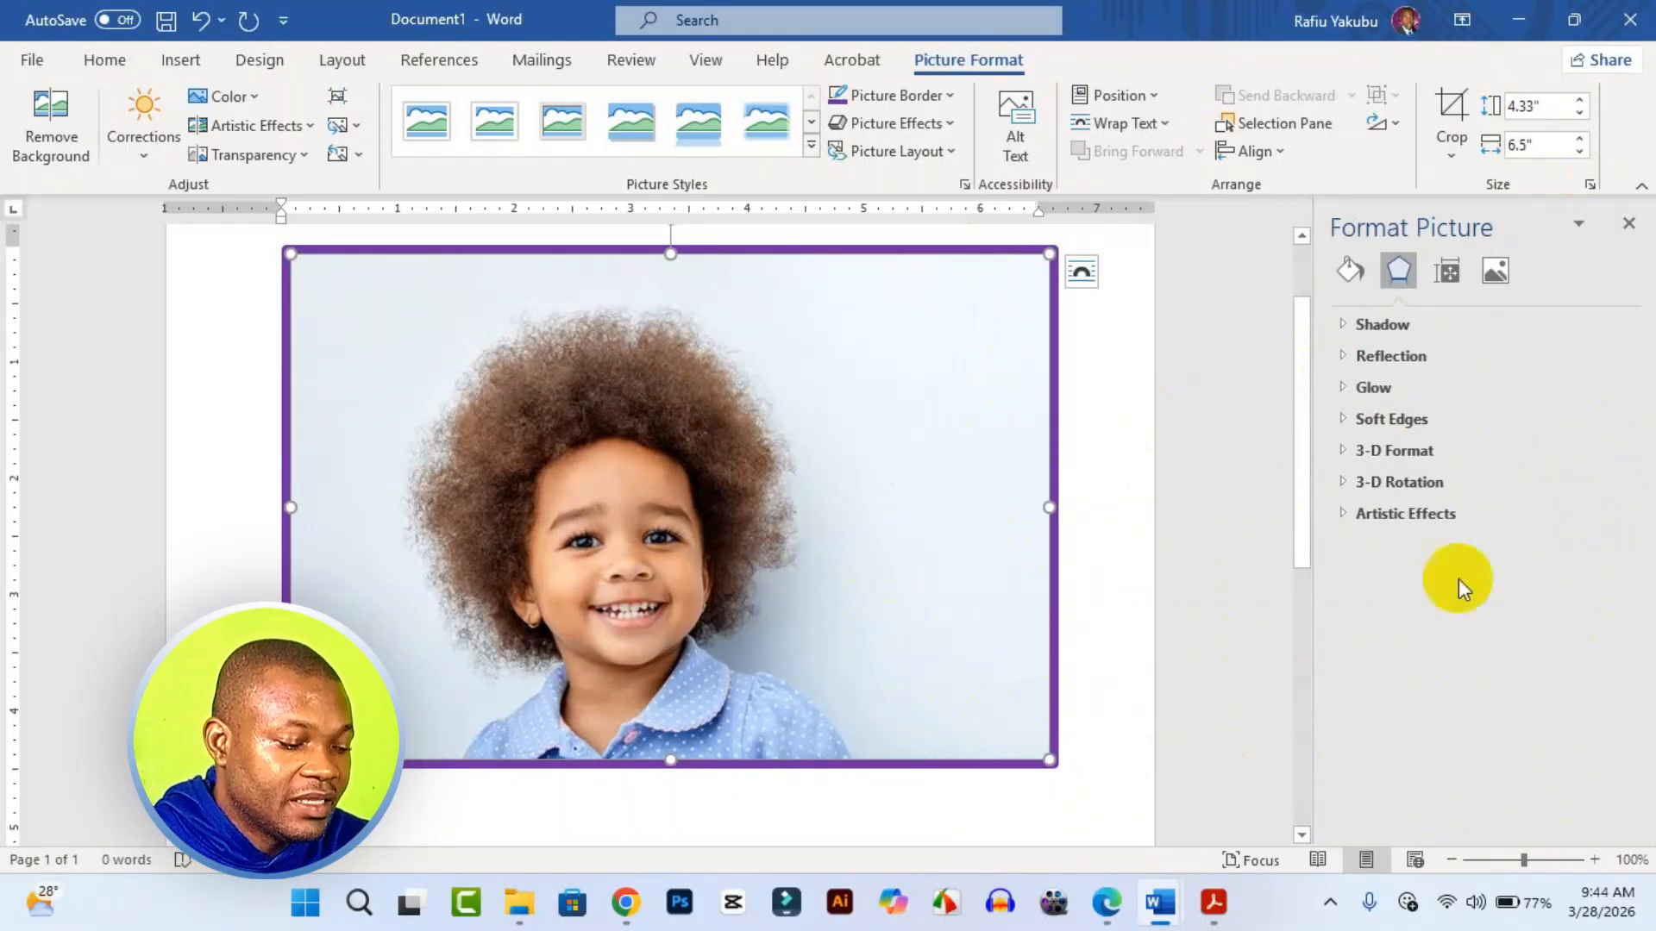
pyautogui.click(1351, 270)
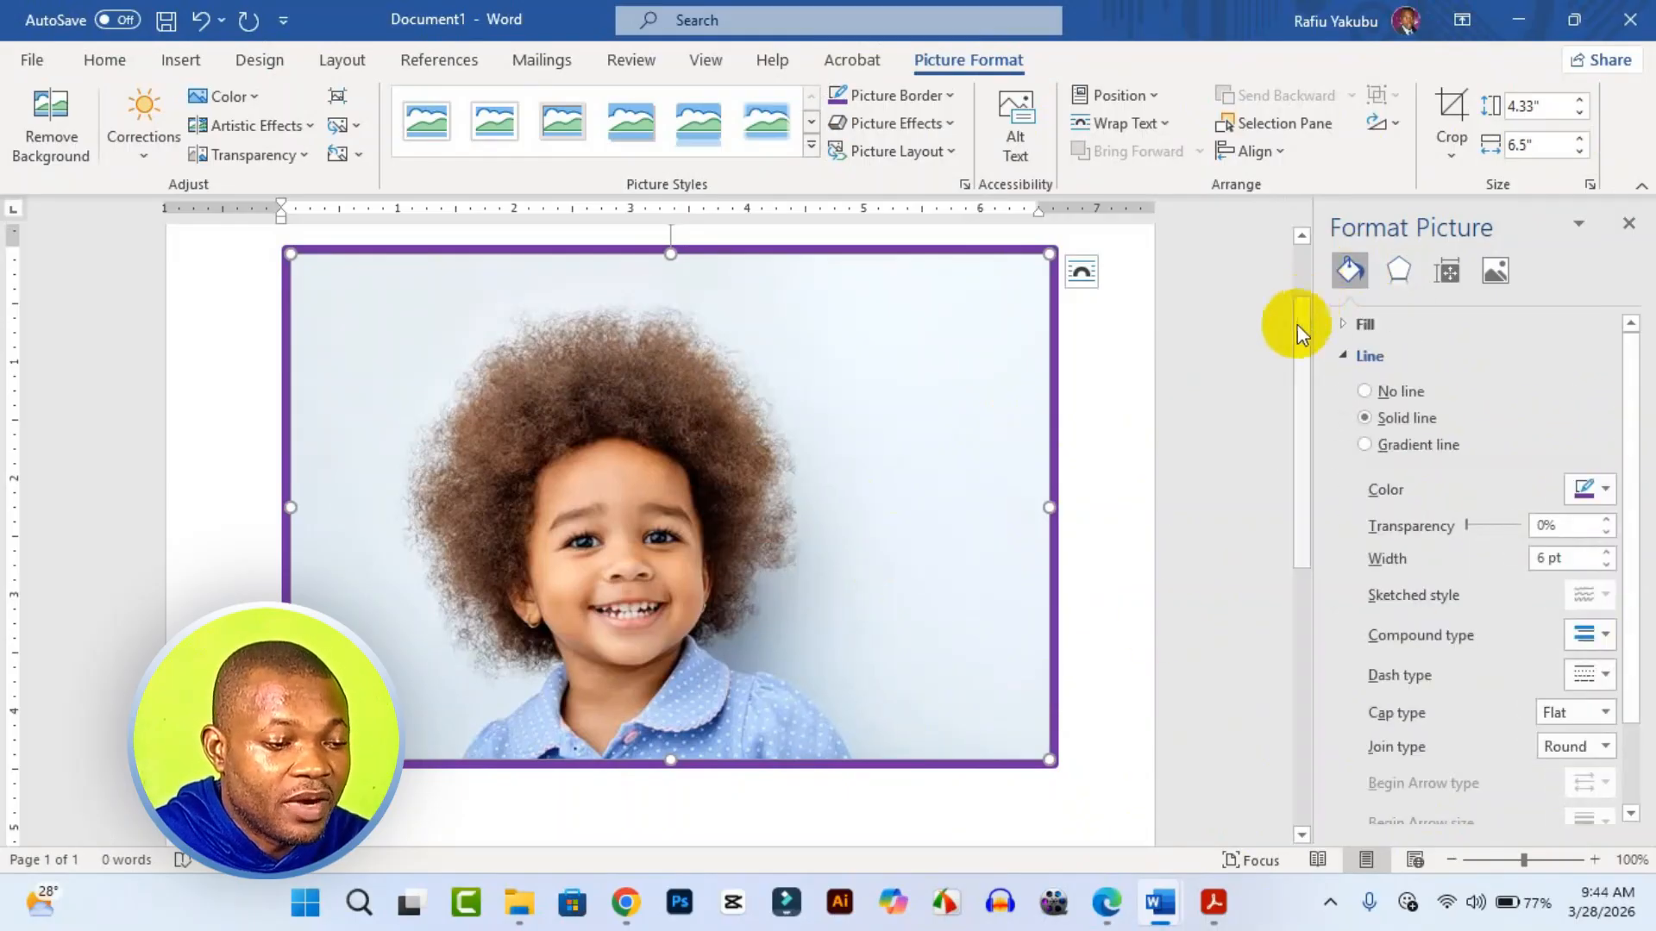
# Step: Try a gradient line on the picture's border and switch it back to a solid line
pyautogui.click(1370, 450)
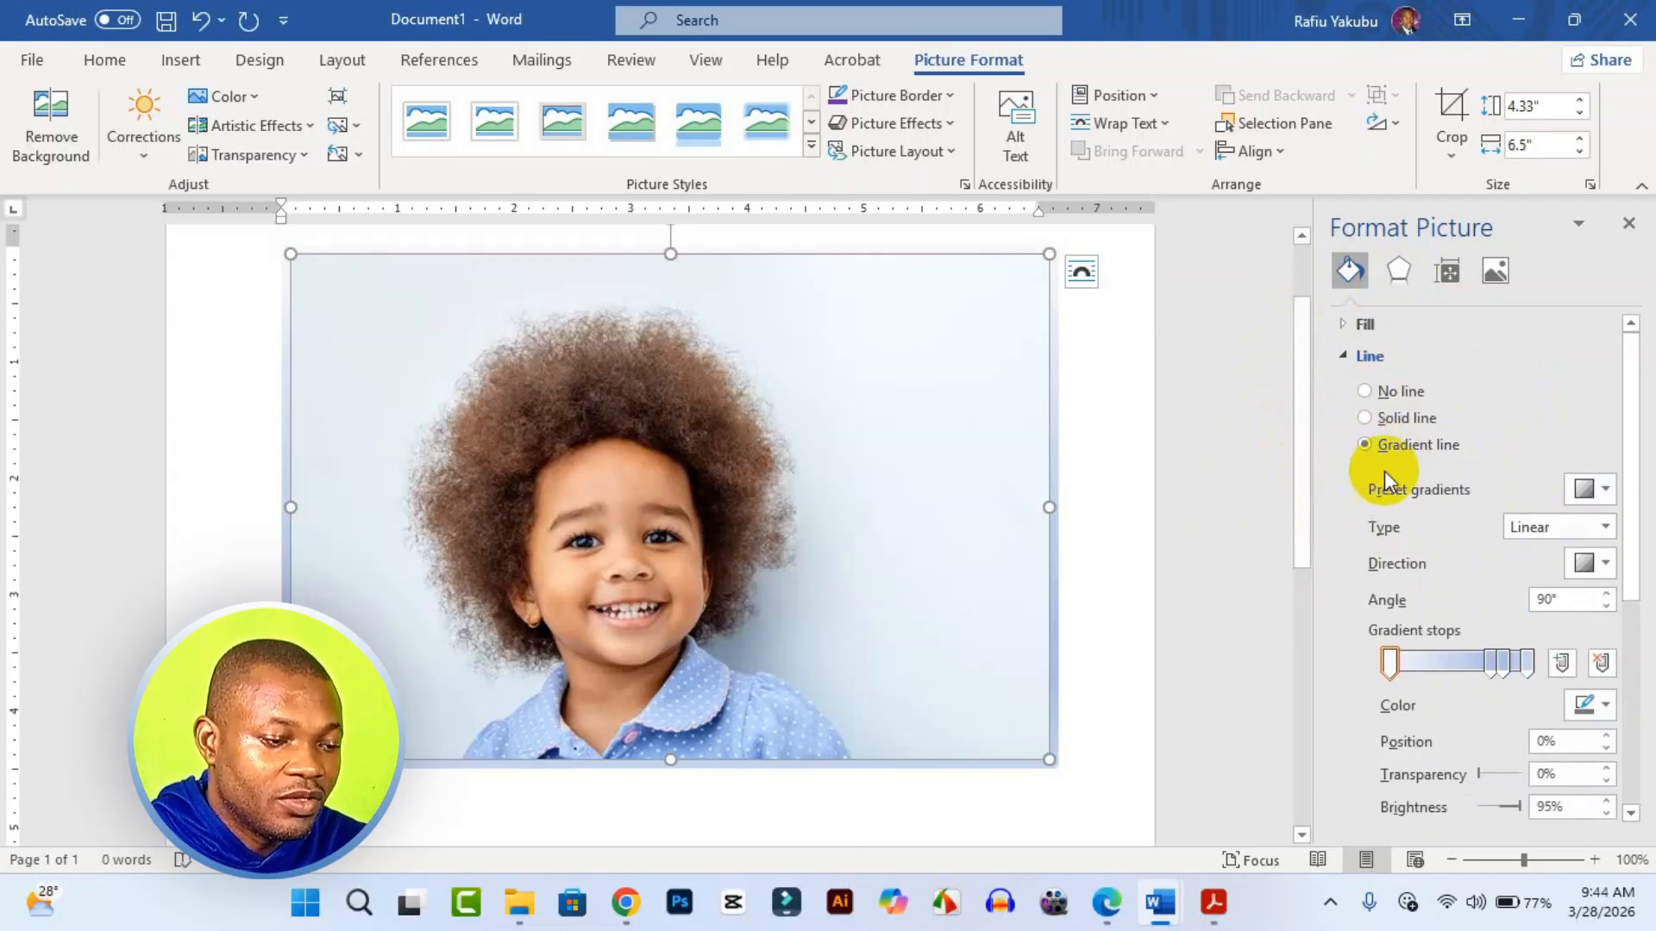
pyautogui.click(1372, 420)
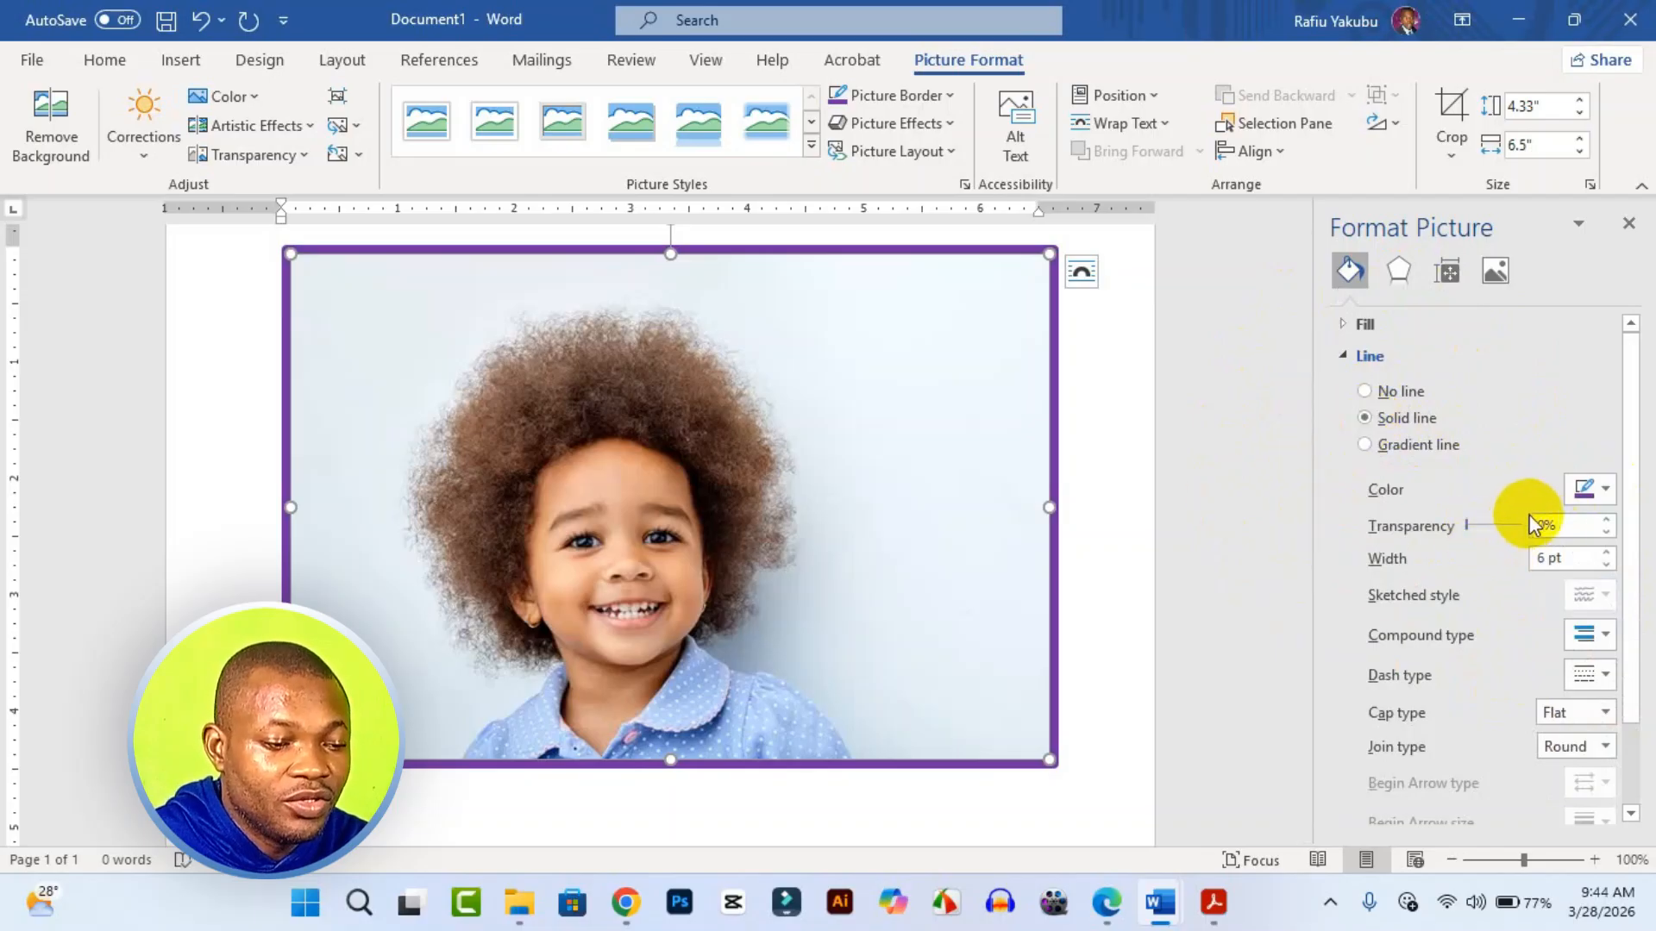
pyautogui.click(1597, 489)
pyautogui.click(1599, 489)
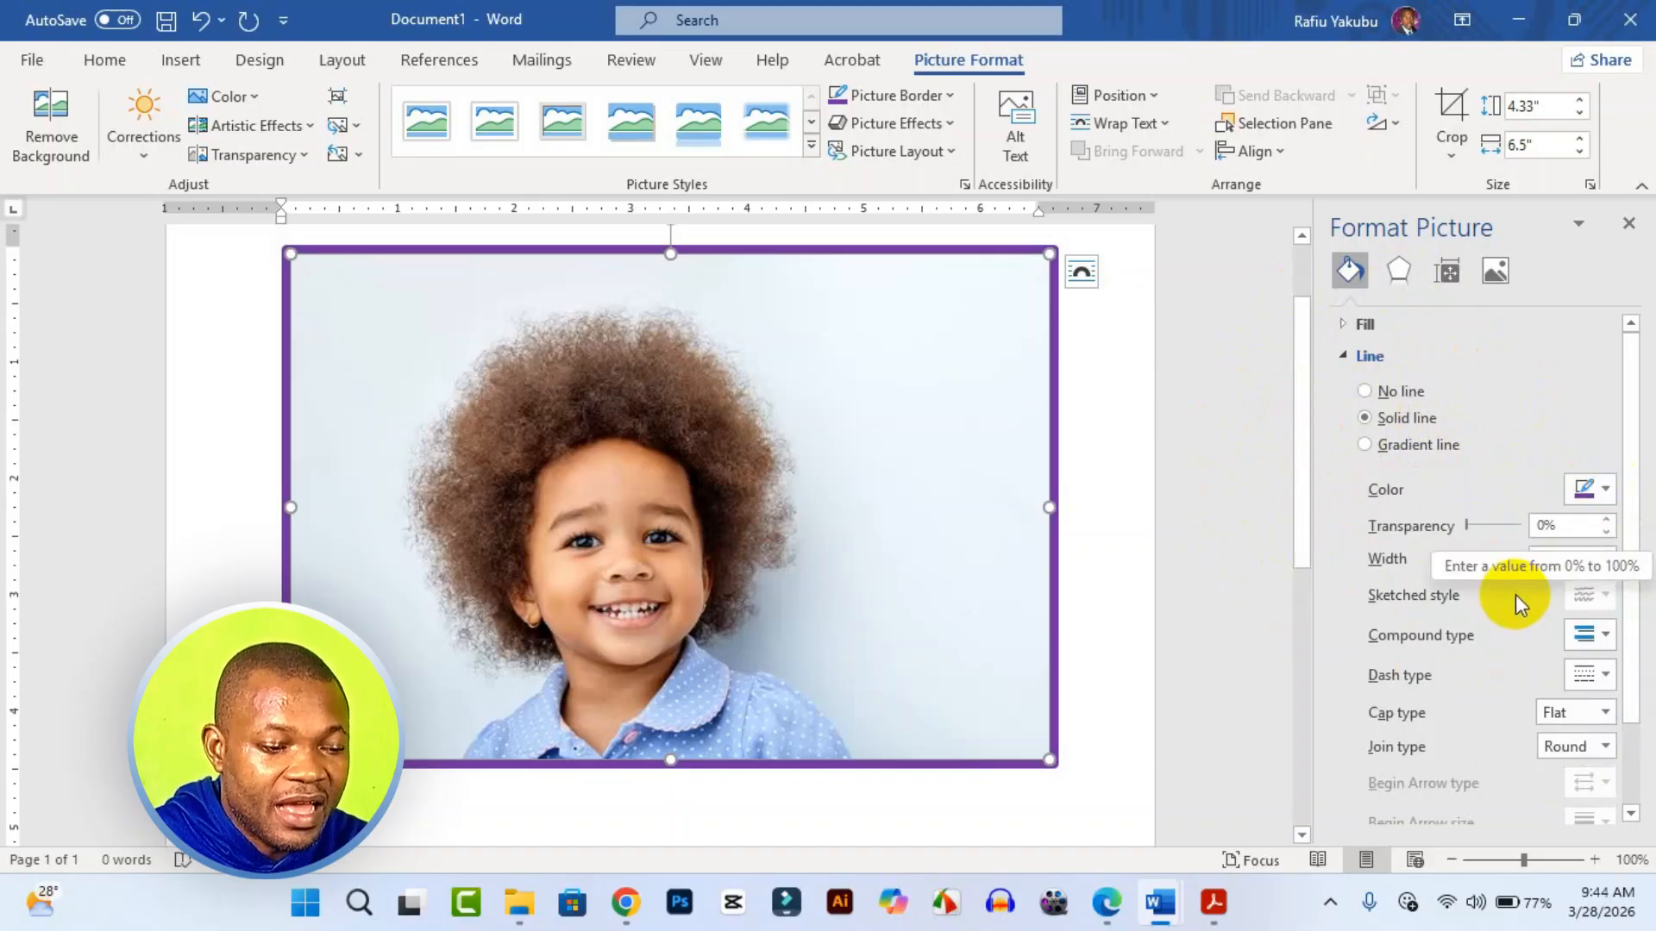
# Step: Set the compound type of the picture's border to the triple line
pyautogui.scroll(-1, 1514, 595)
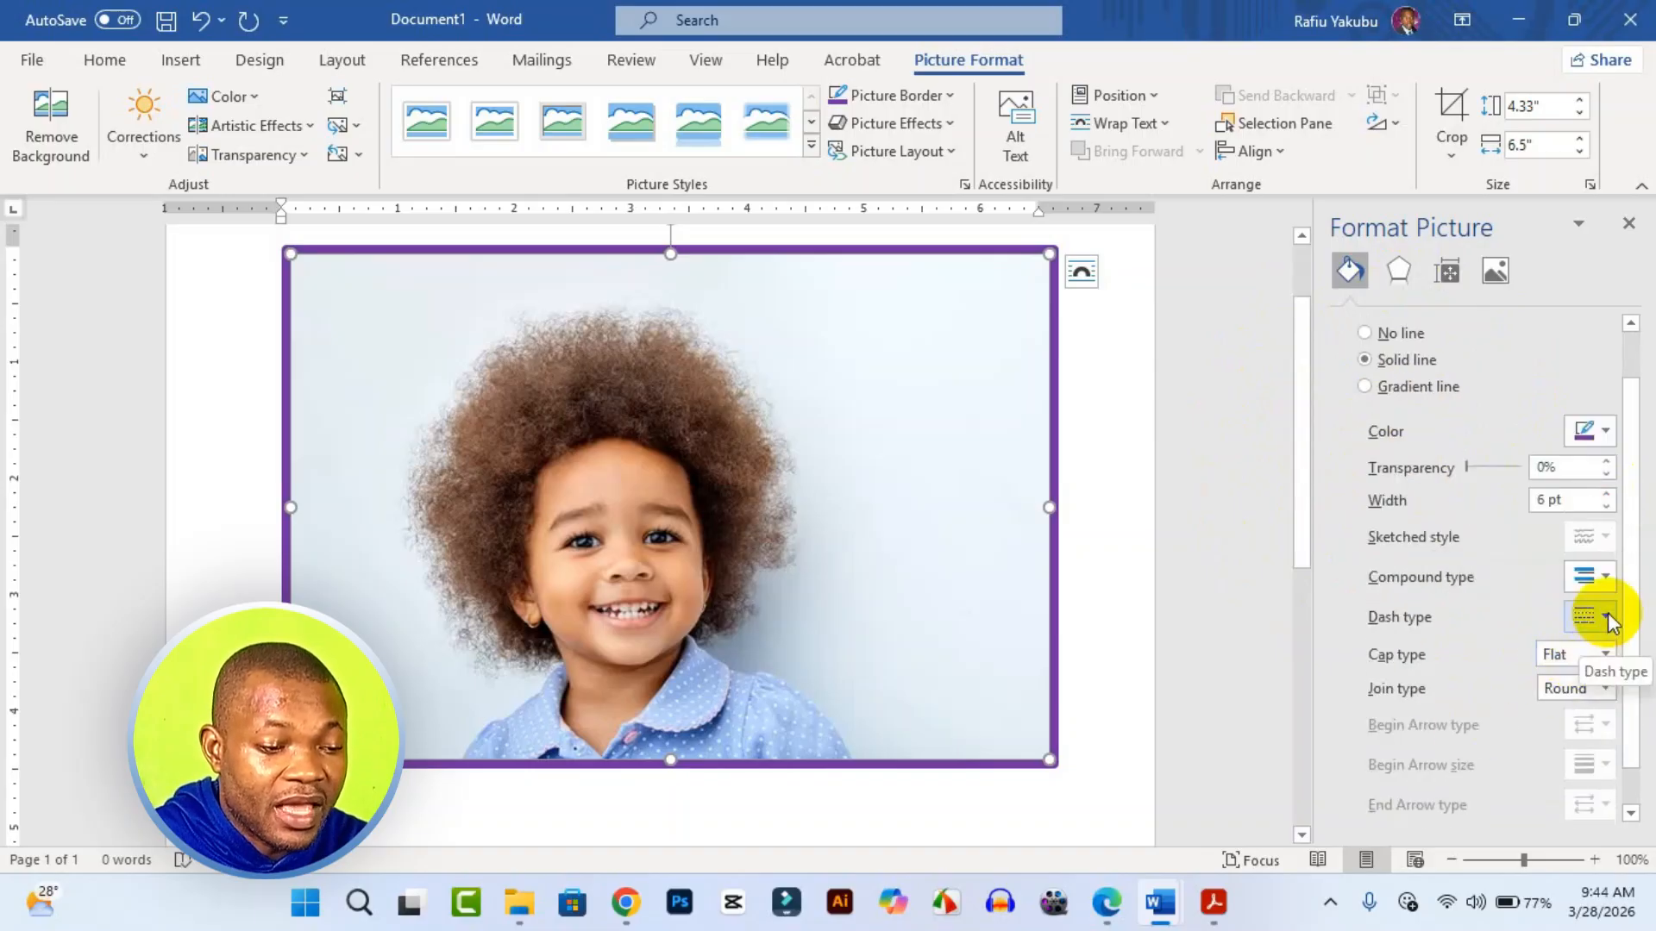
pyautogui.click(1606, 586)
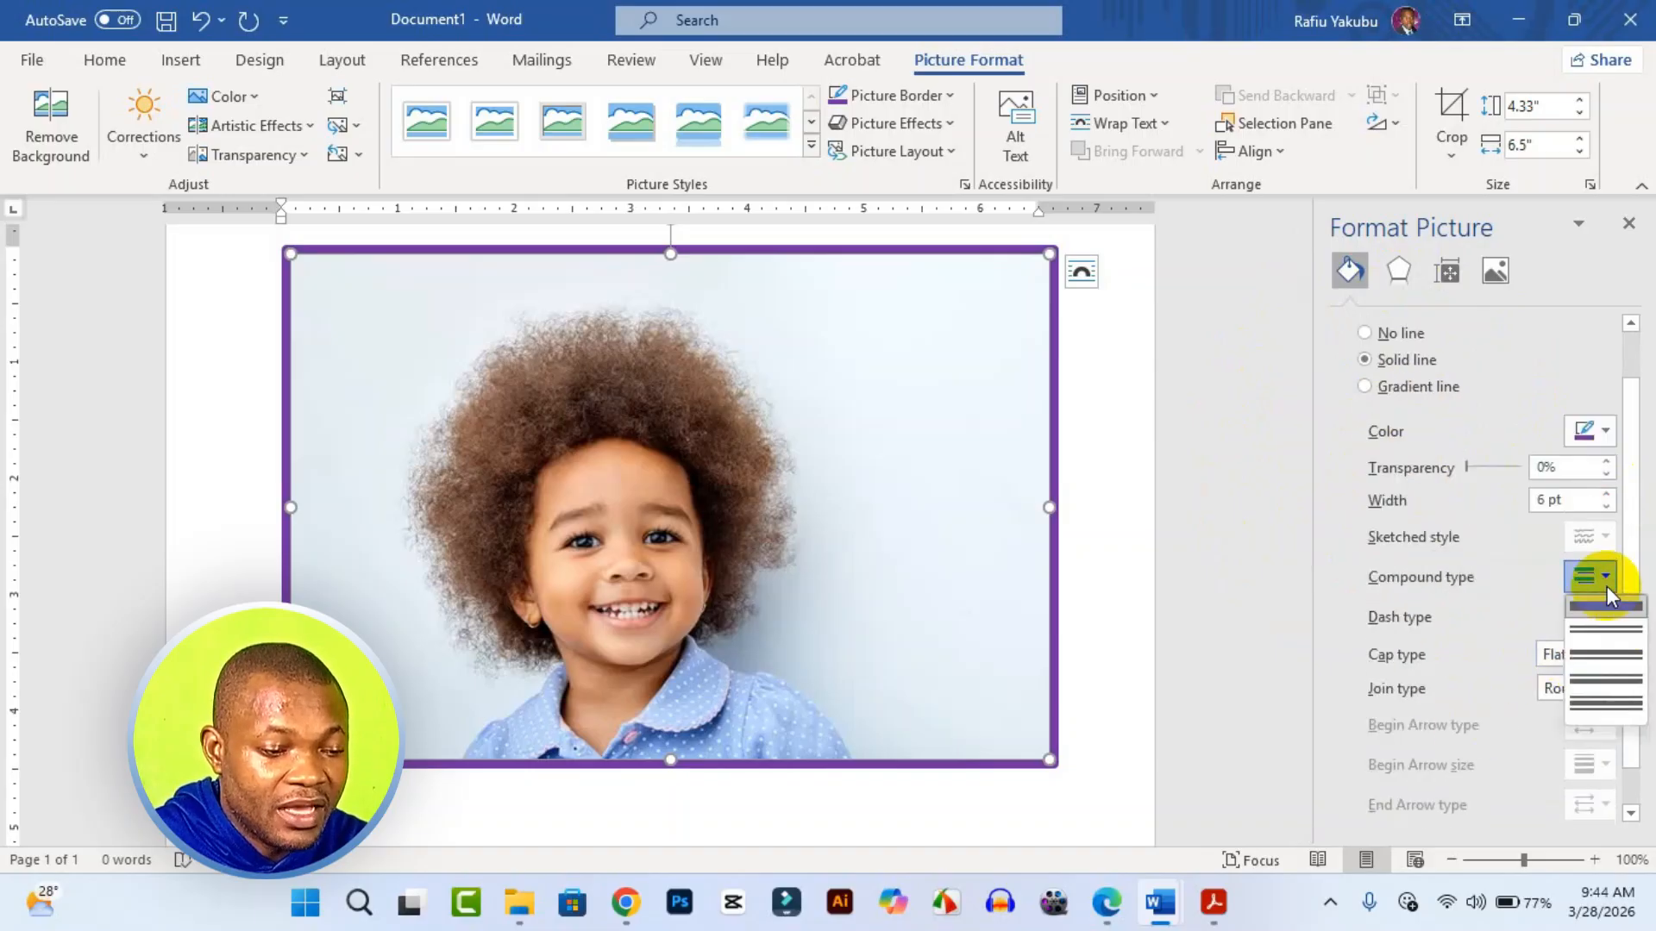
pyautogui.click(1601, 687)
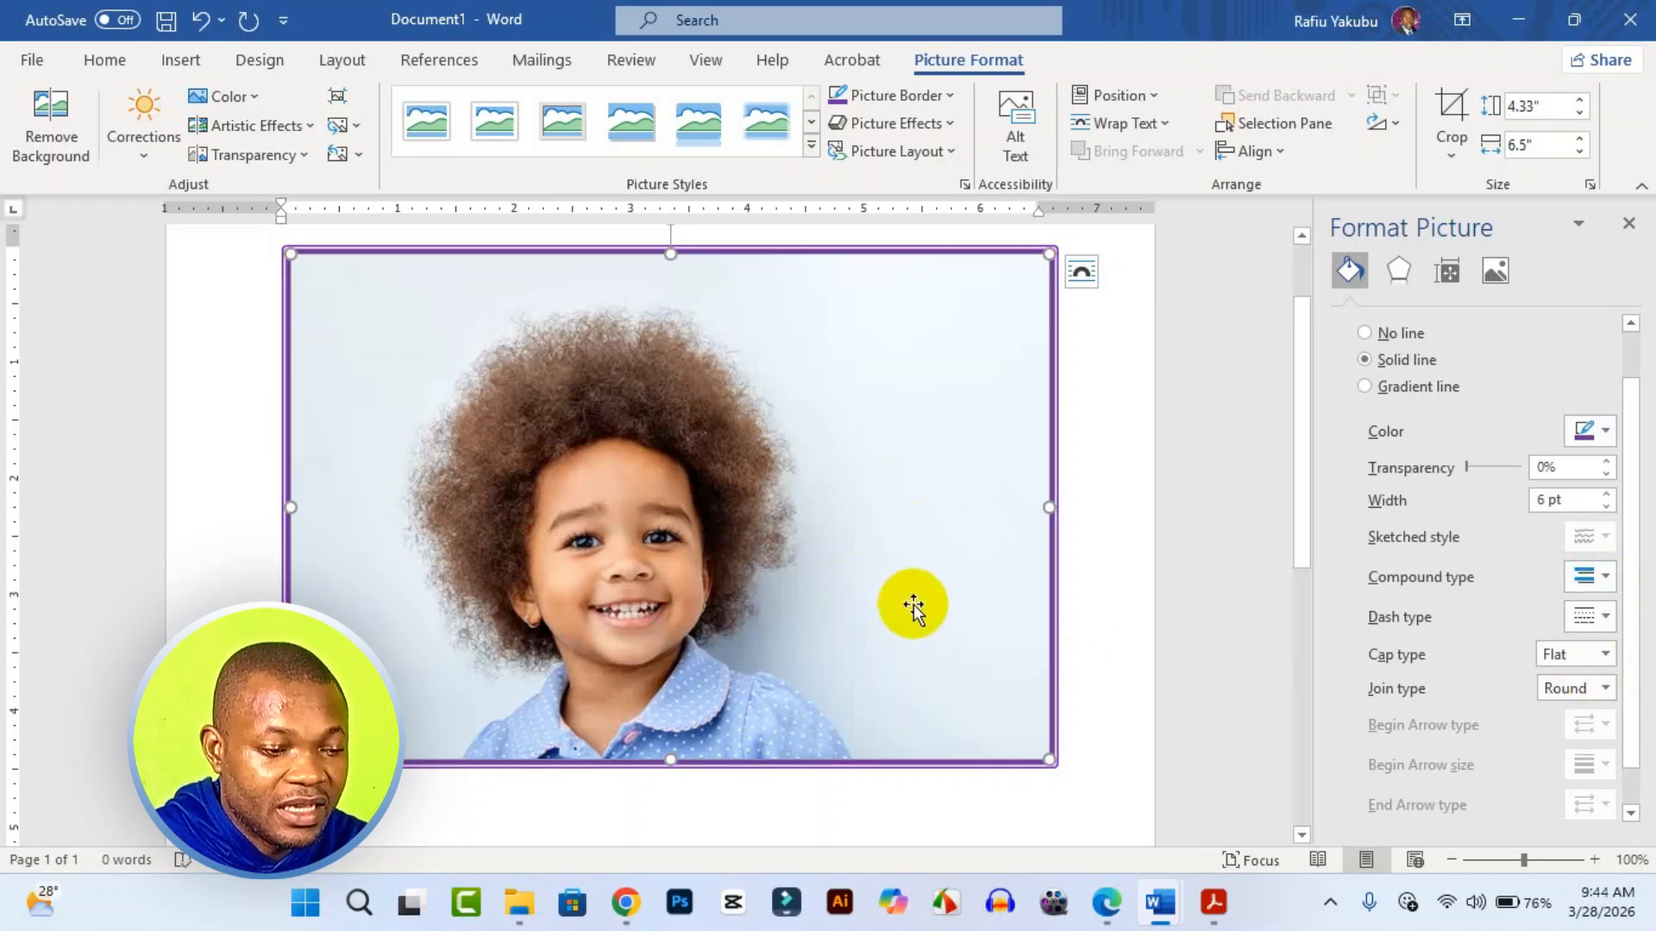
pyautogui.click(1591, 586)
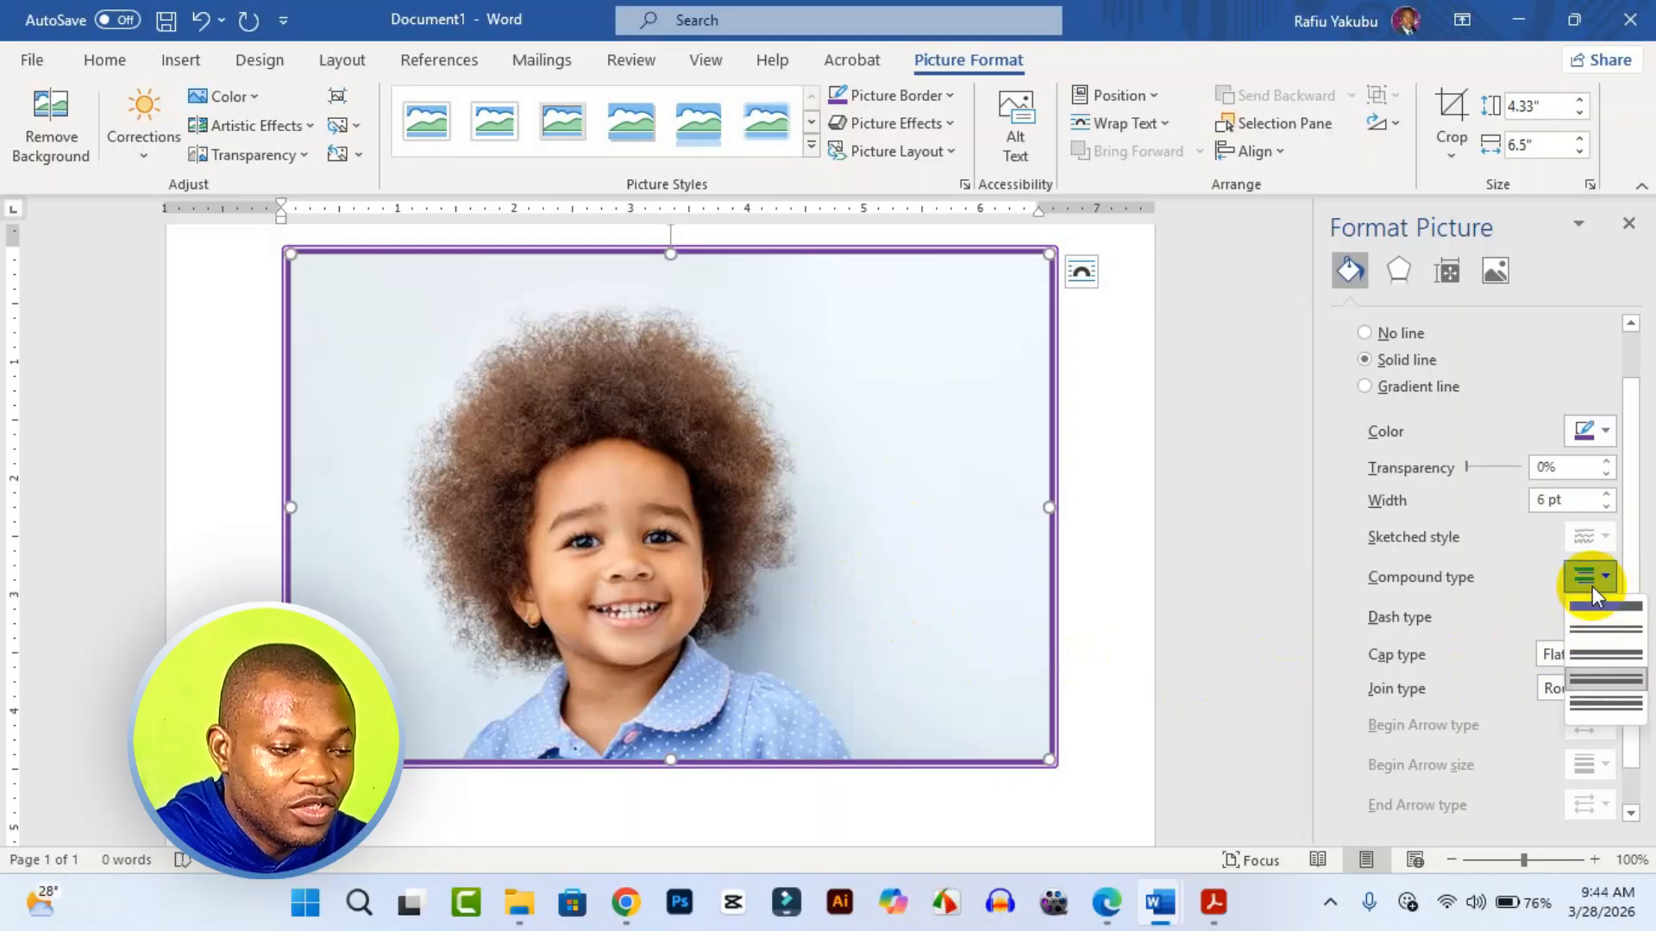
pyautogui.click(1592, 707)
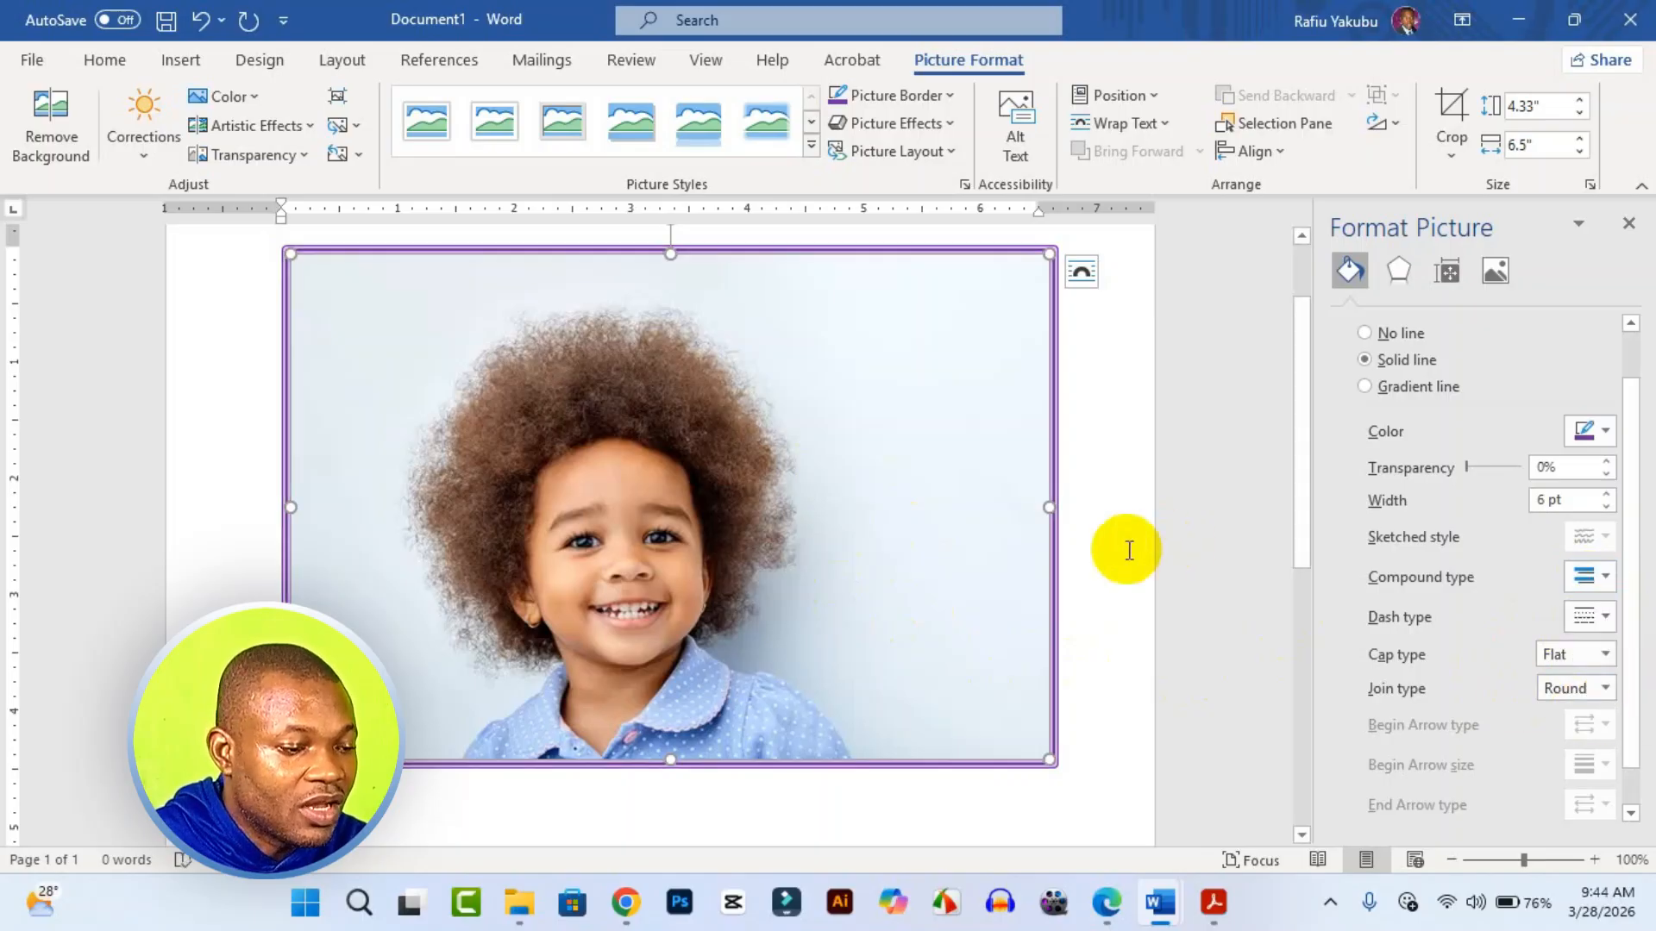
pyautogui.click(1071, 437)
pyautogui.click(1024, 539)
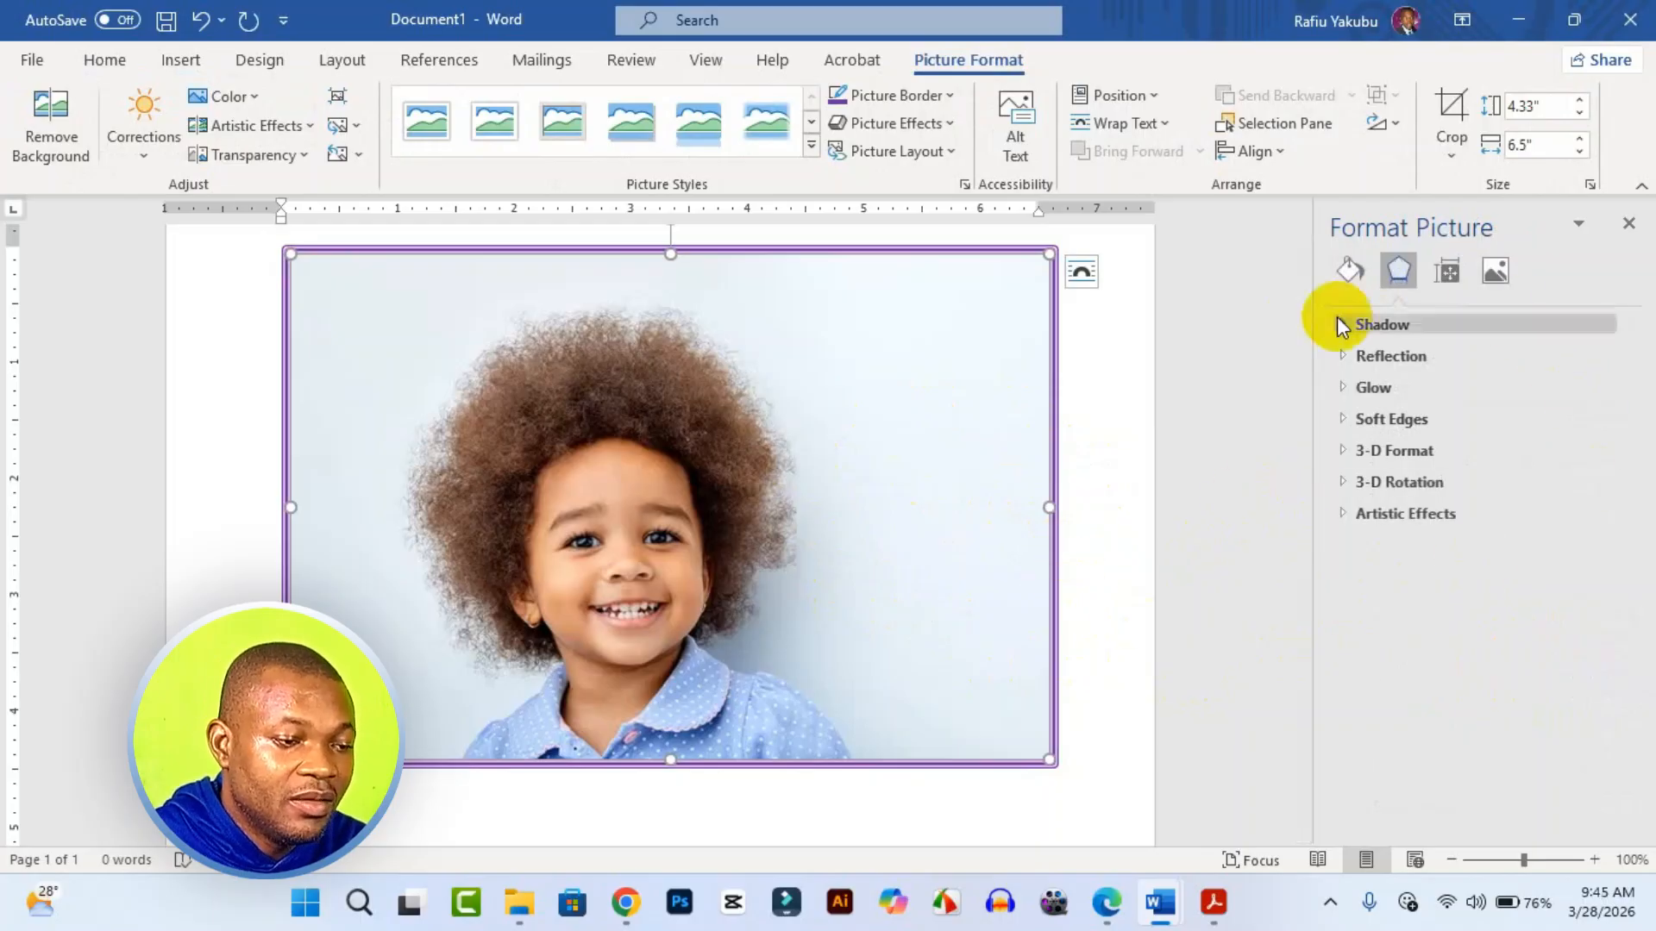
# Step: Increase the width of the picture's border line to 10.75 pt
pyautogui.click(1346, 286)
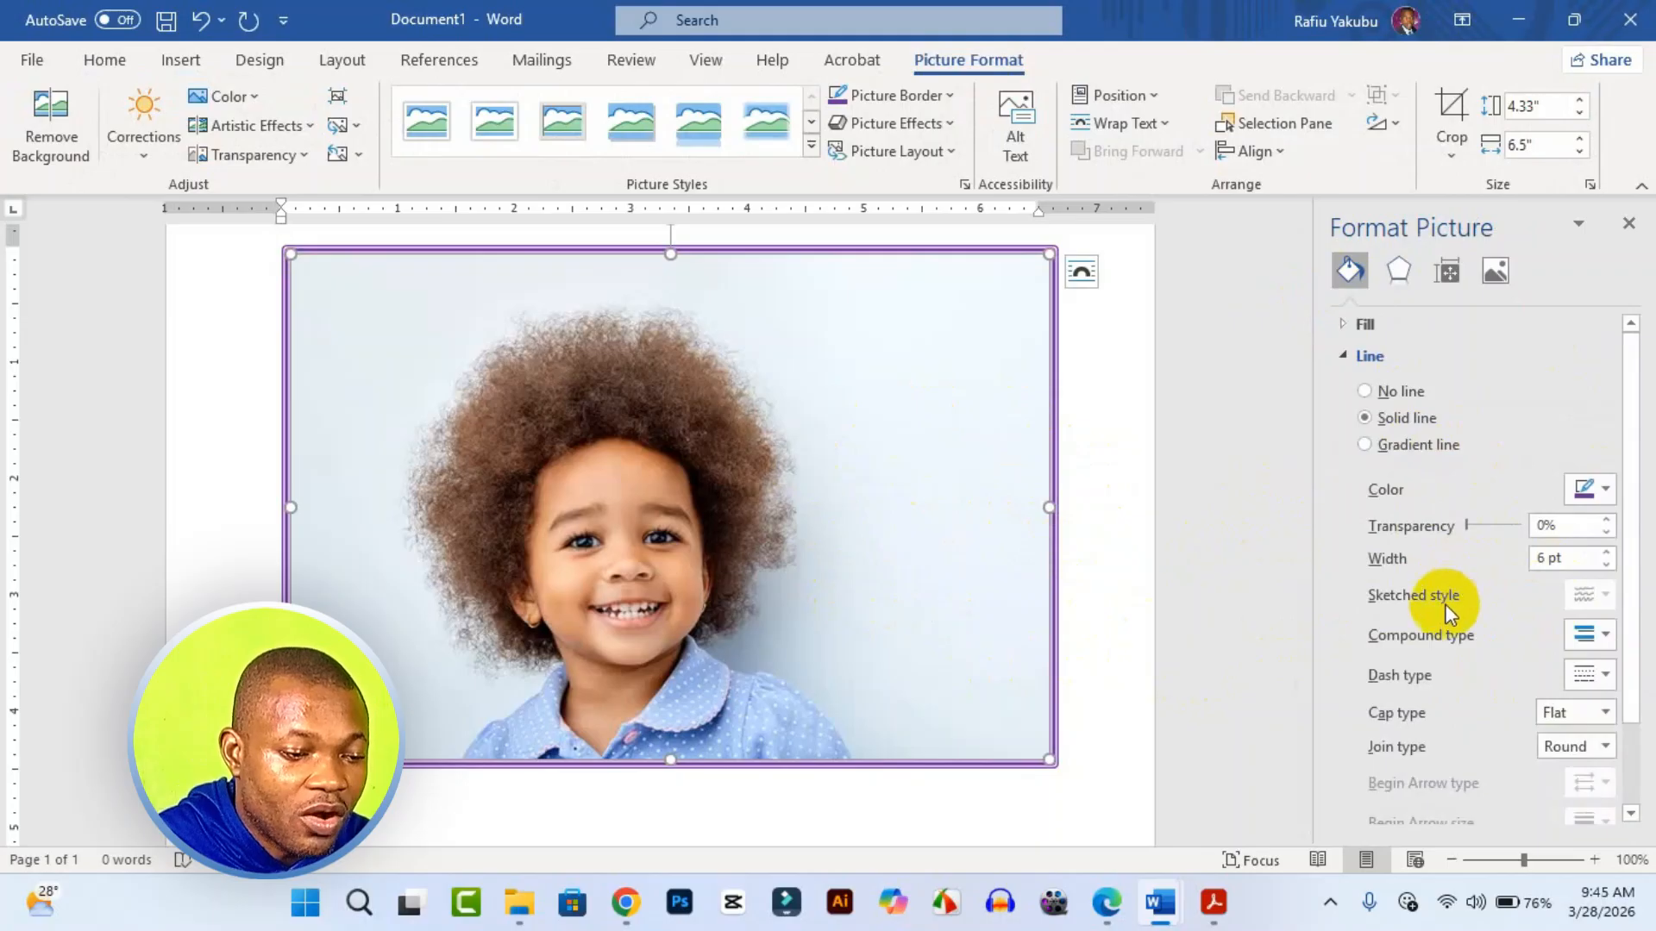
pyautogui.click(1605, 554)
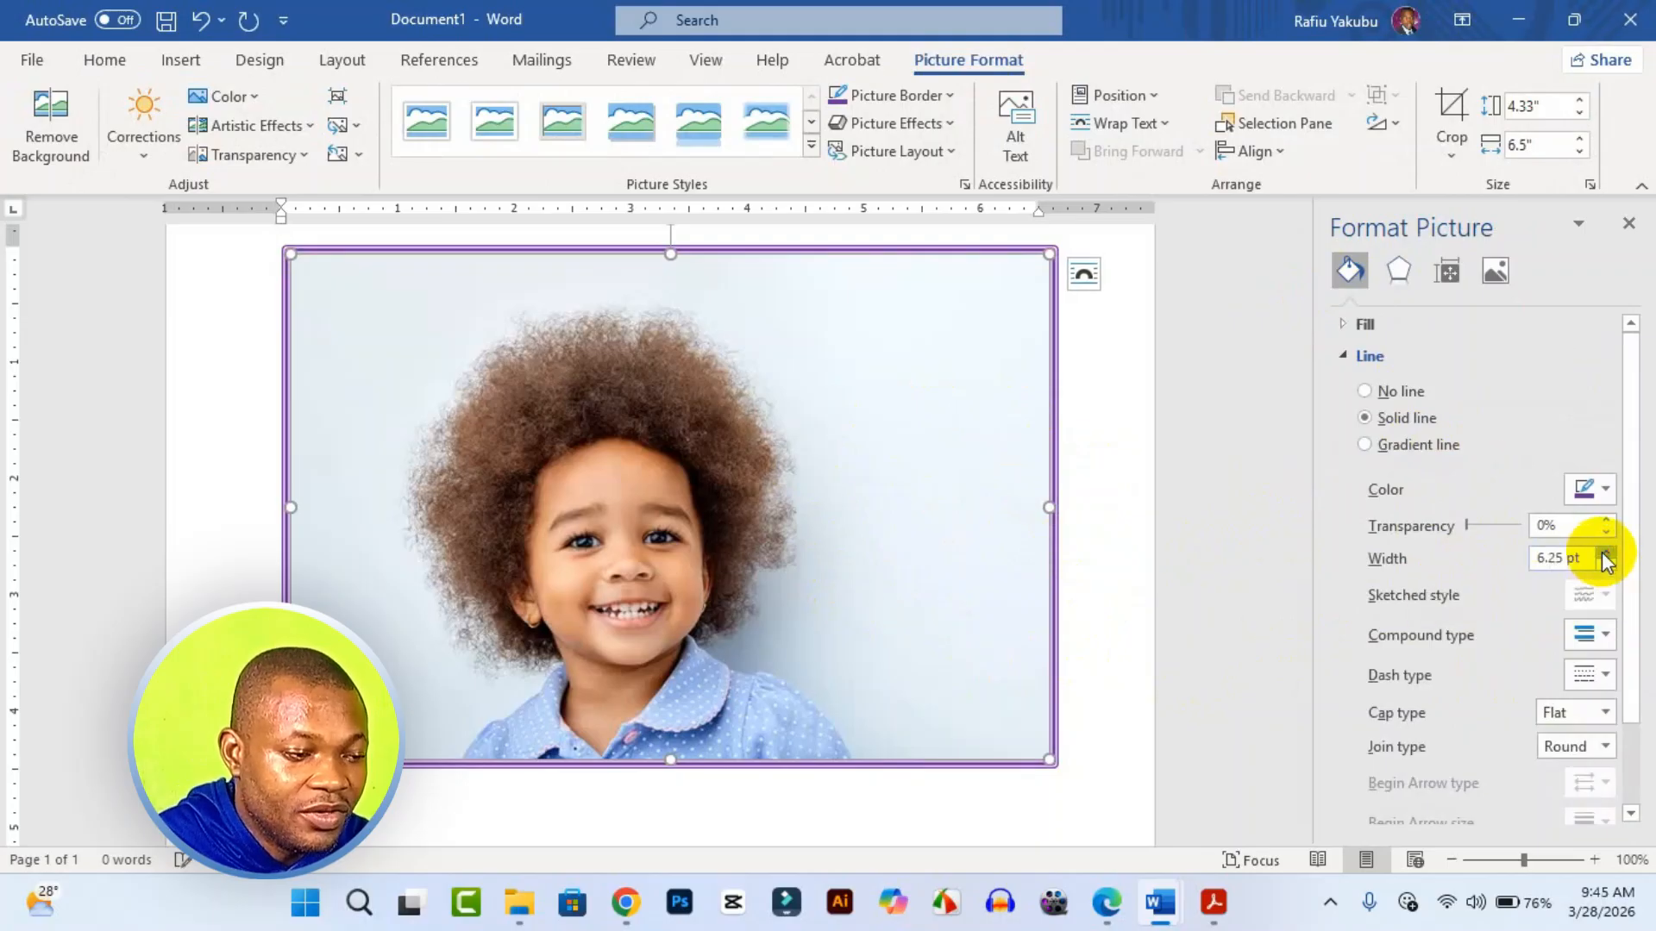
pyautogui.click(1605, 553)
pyautogui.click(1605, 554)
pyautogui.click(1604, 553)
pyautogui.click(1604, 553)
pyautogui.click(1603, 553)
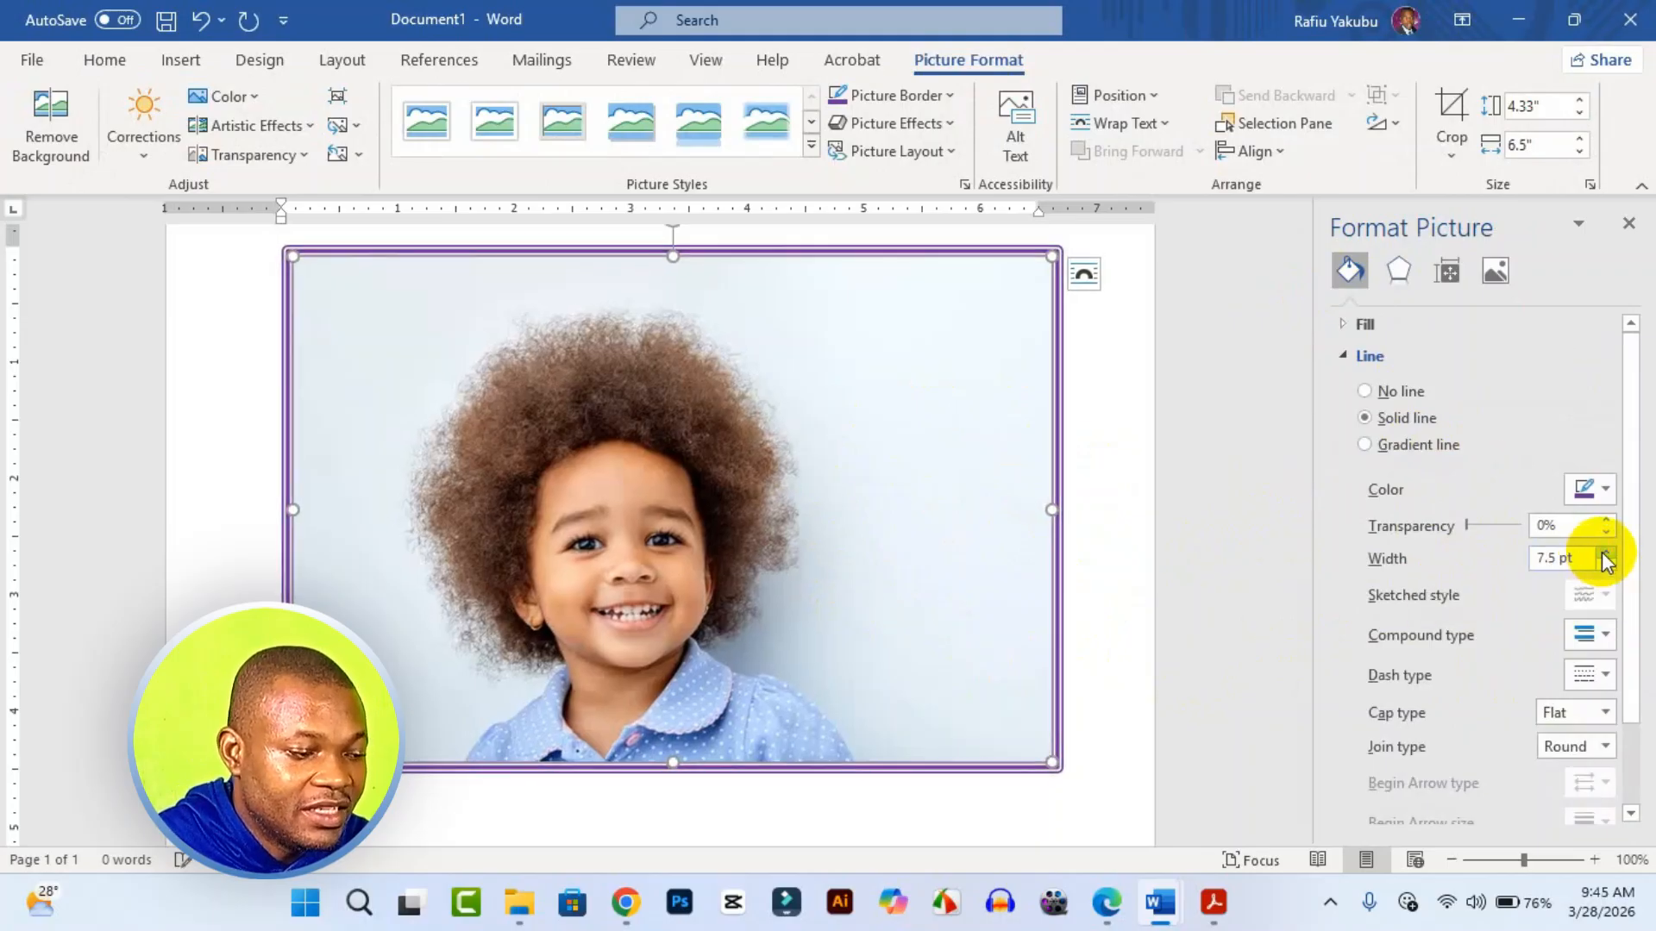
pyautogui.click(1604, 553)
pyautogui.click(1604, 553)
pyautogui.click(1604, 553)
pyautogui.click(1604, 552)
pyautogui.click(1604, 552)
pyautogui.click(1604, 553)
pyautogui.click(1603, 552)
pyautogui.click(1604, 553)
pyautogui.click(1604, 553)
pyautogui.click(1604, 553)
pyautogui.click(1604, 553)
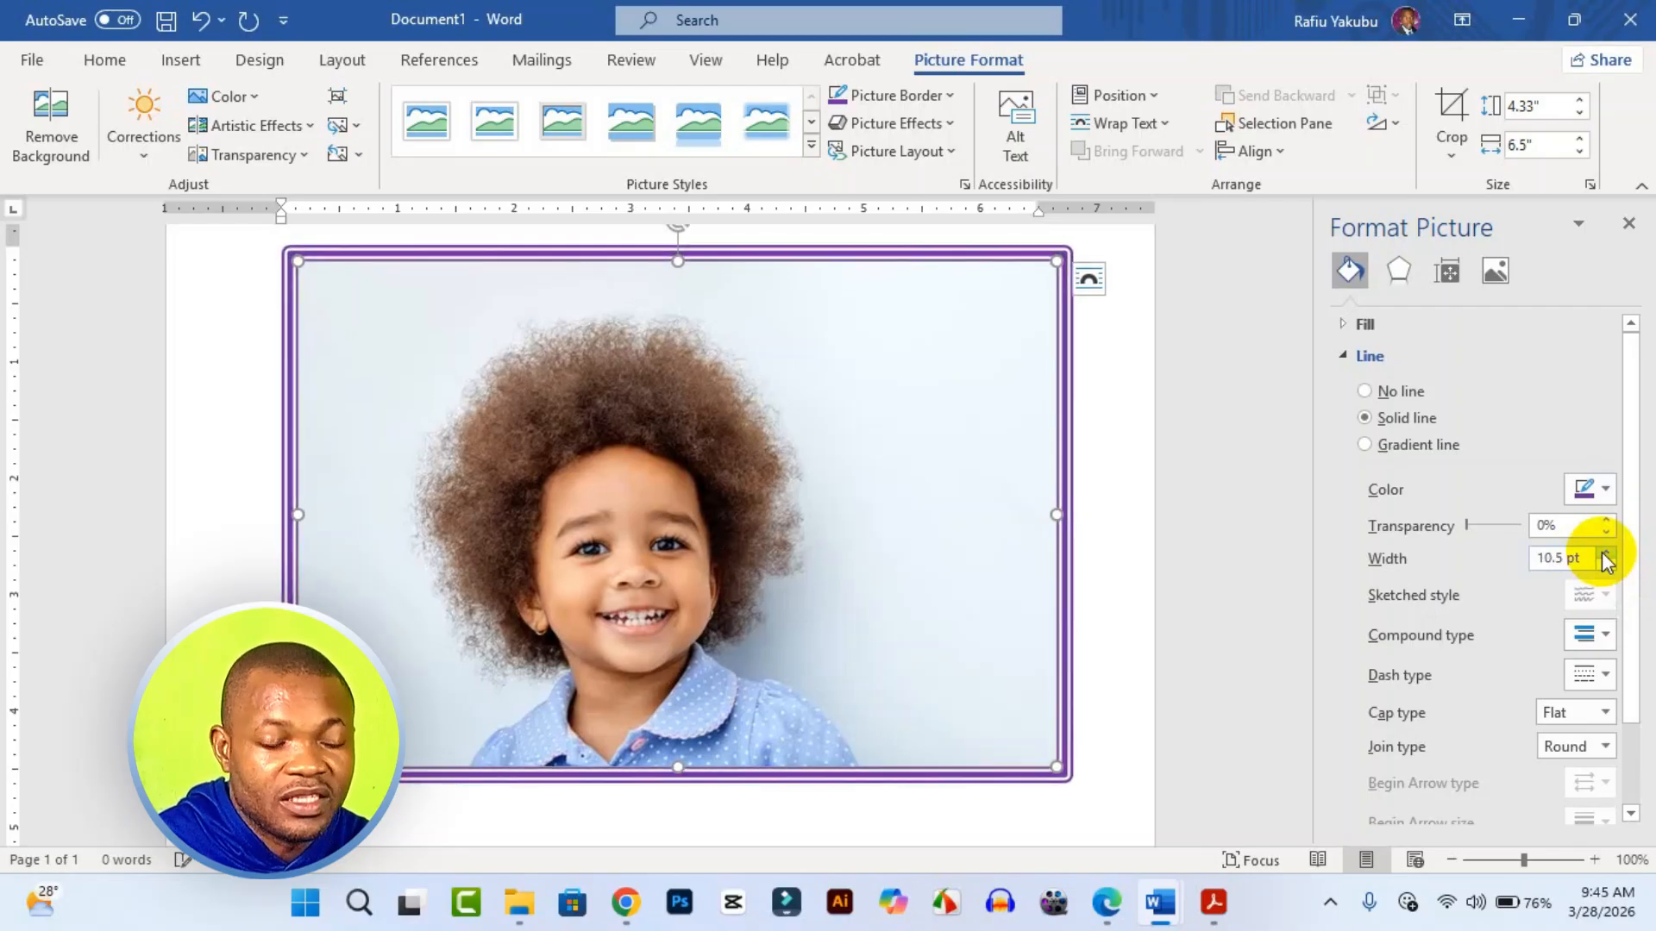
pyautogui.click(1604, 553)
pyautogui.click(1604, 553)
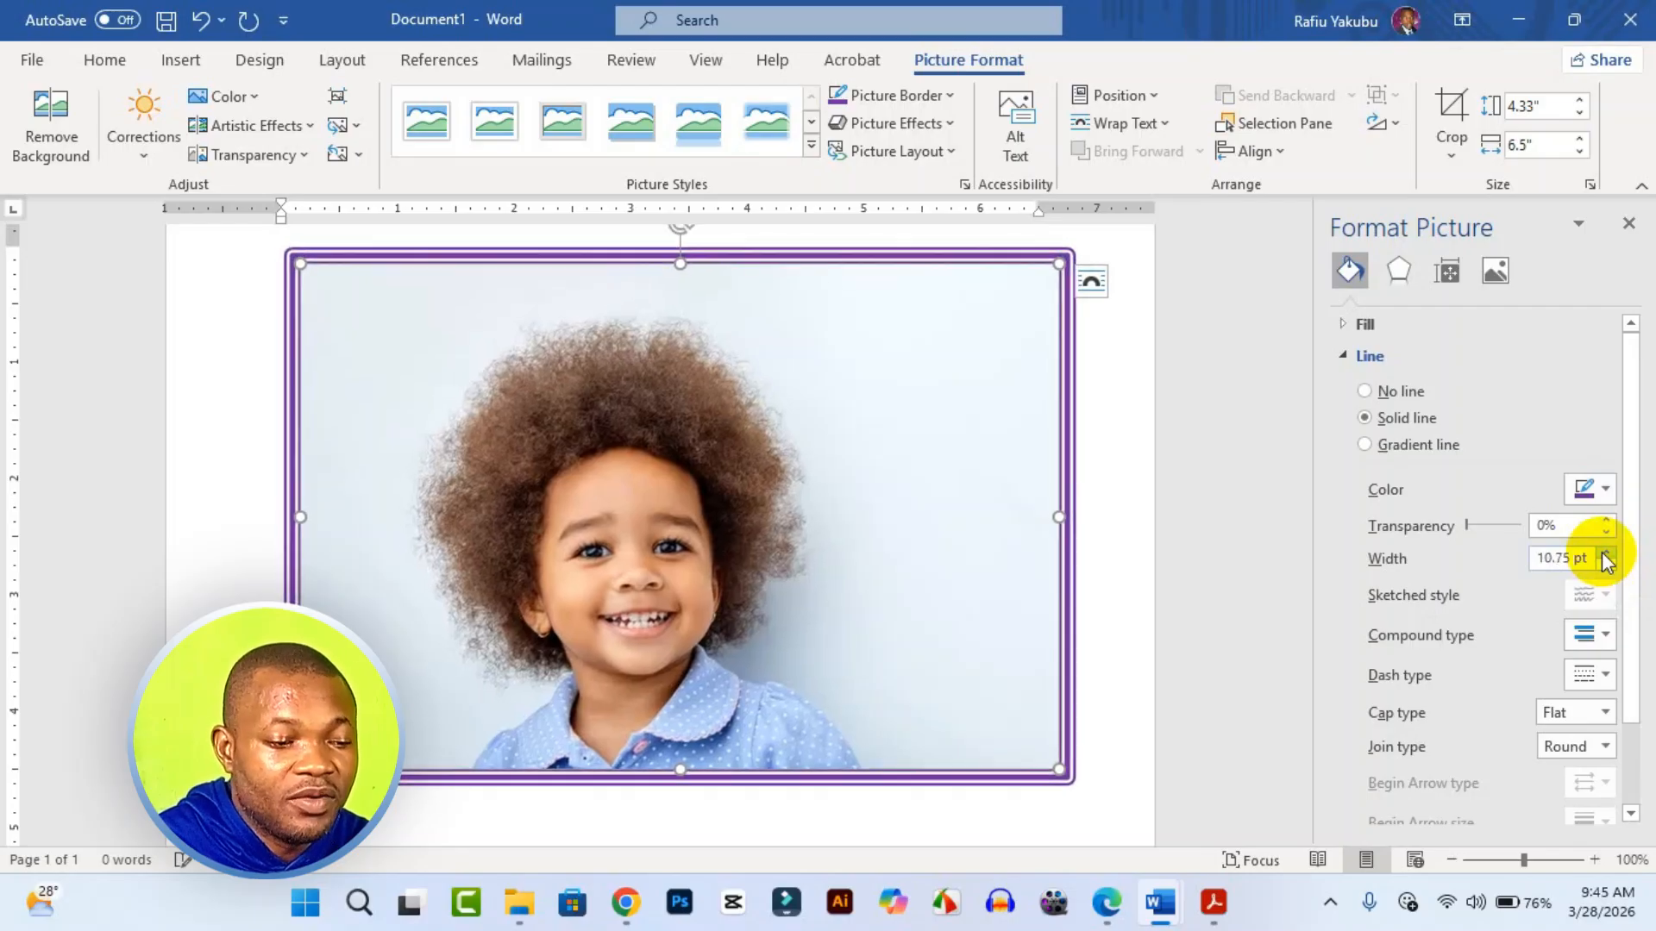
pyautogui.click(1118, 504)
pyautogui.click(1073, 565)
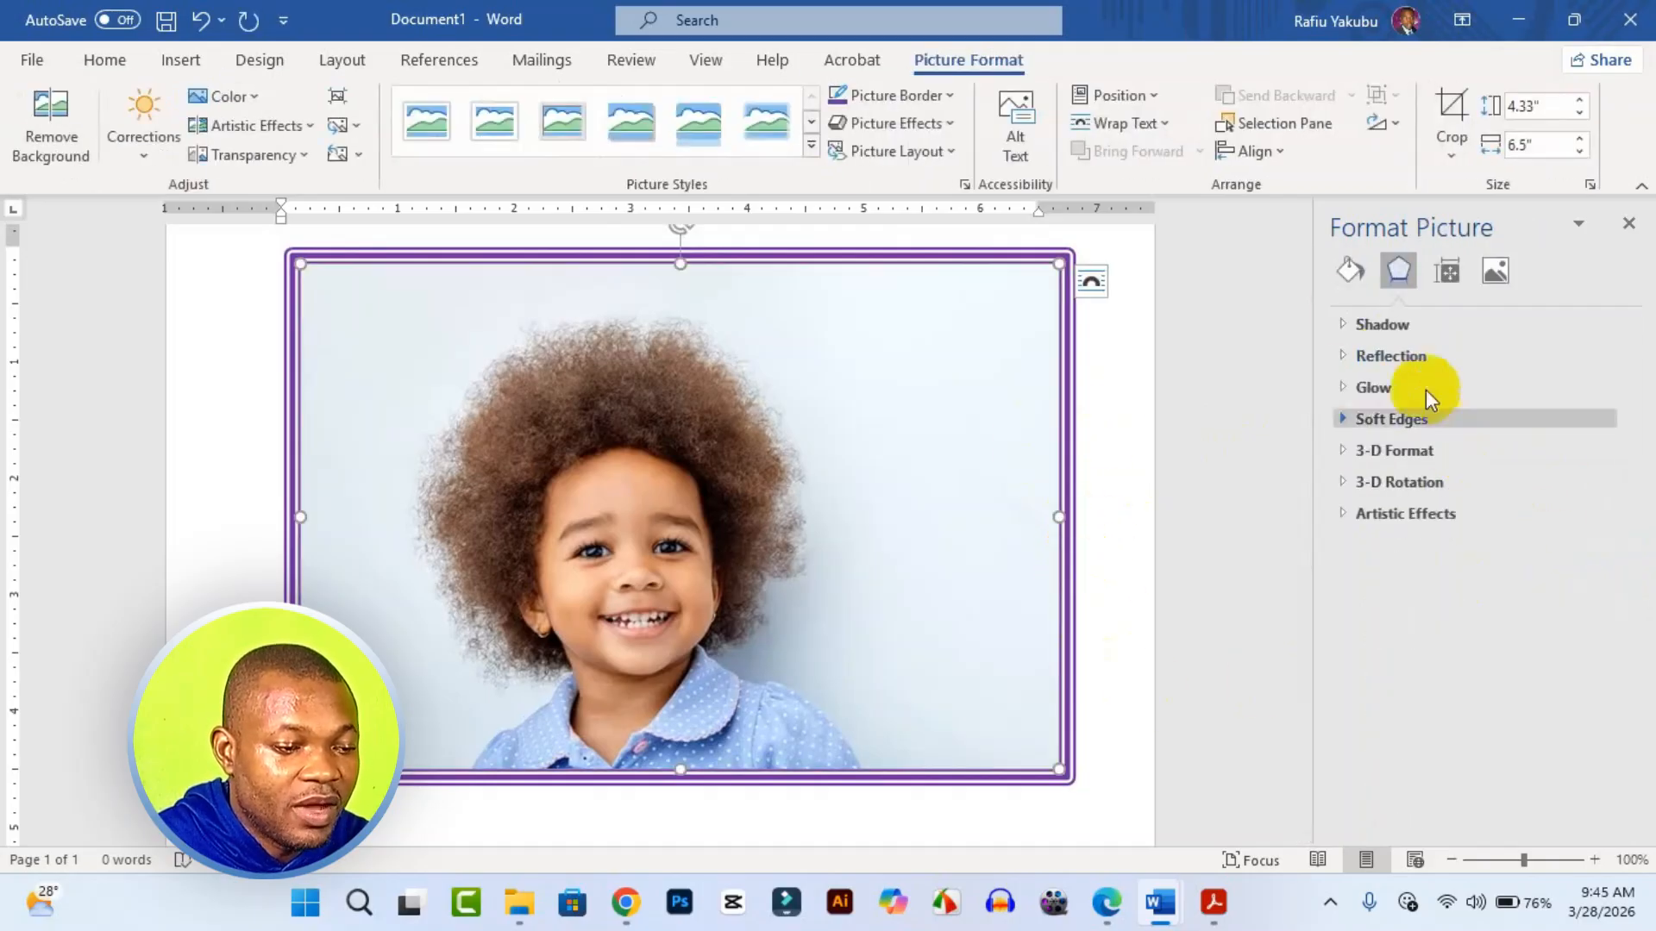
# Step: Return to the picture's line settings and view the dash types offered for its border
pyautogui.click(1344, 284)
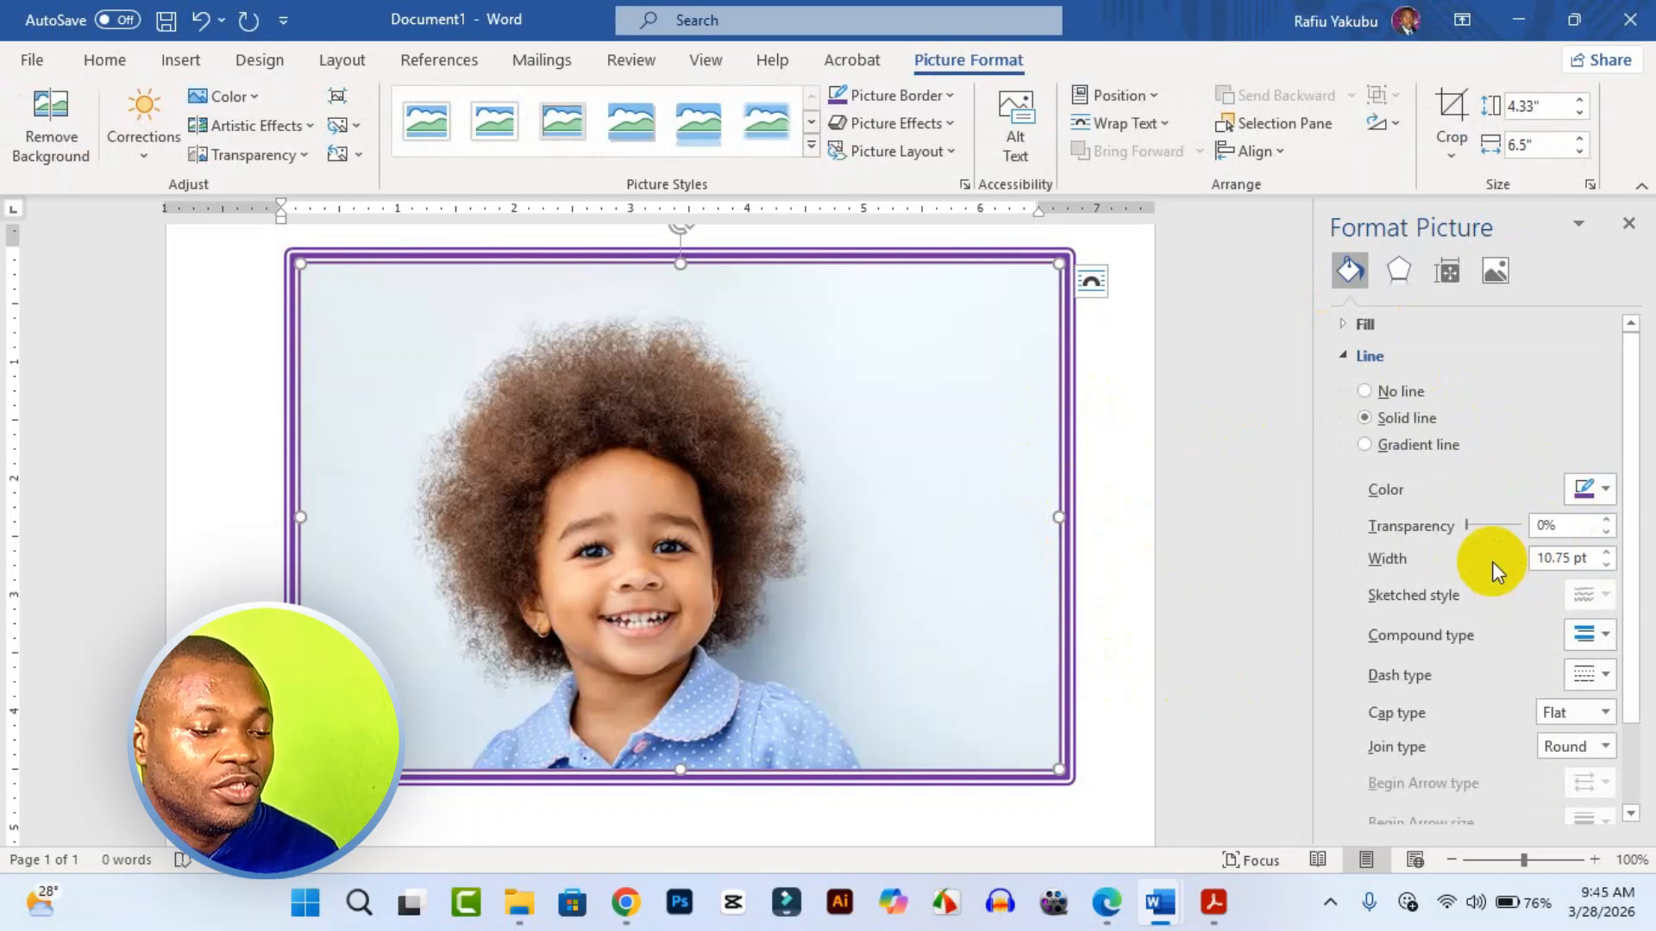
pyautogui.click(1604, 678)
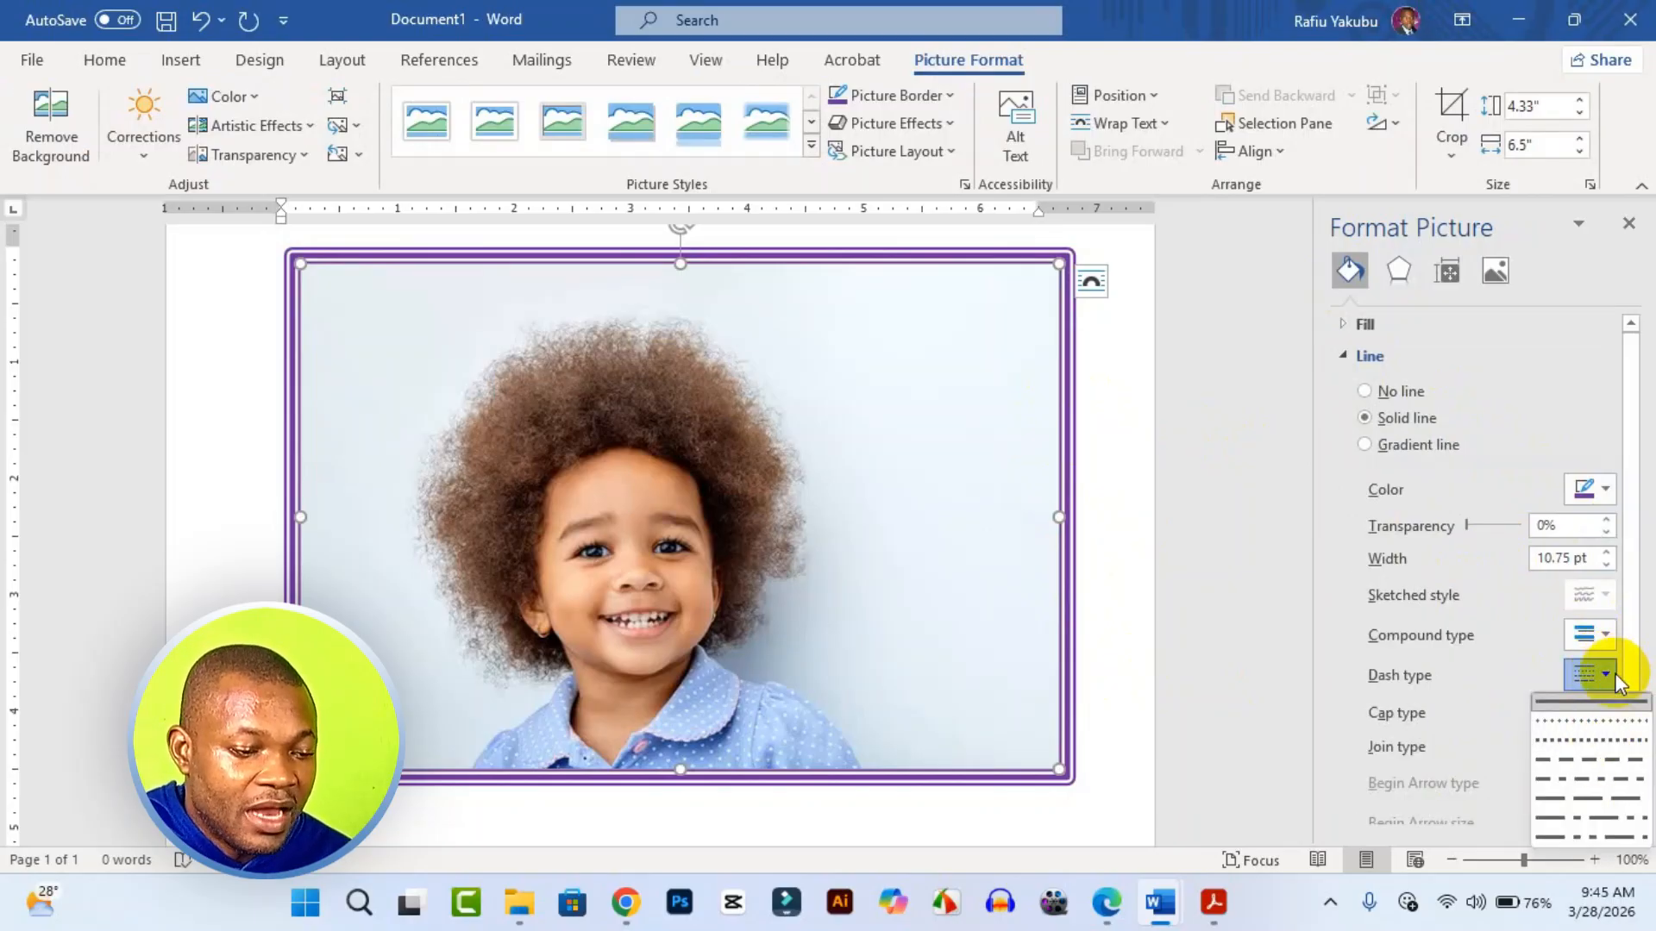
pyautogui.click(1612, 674)
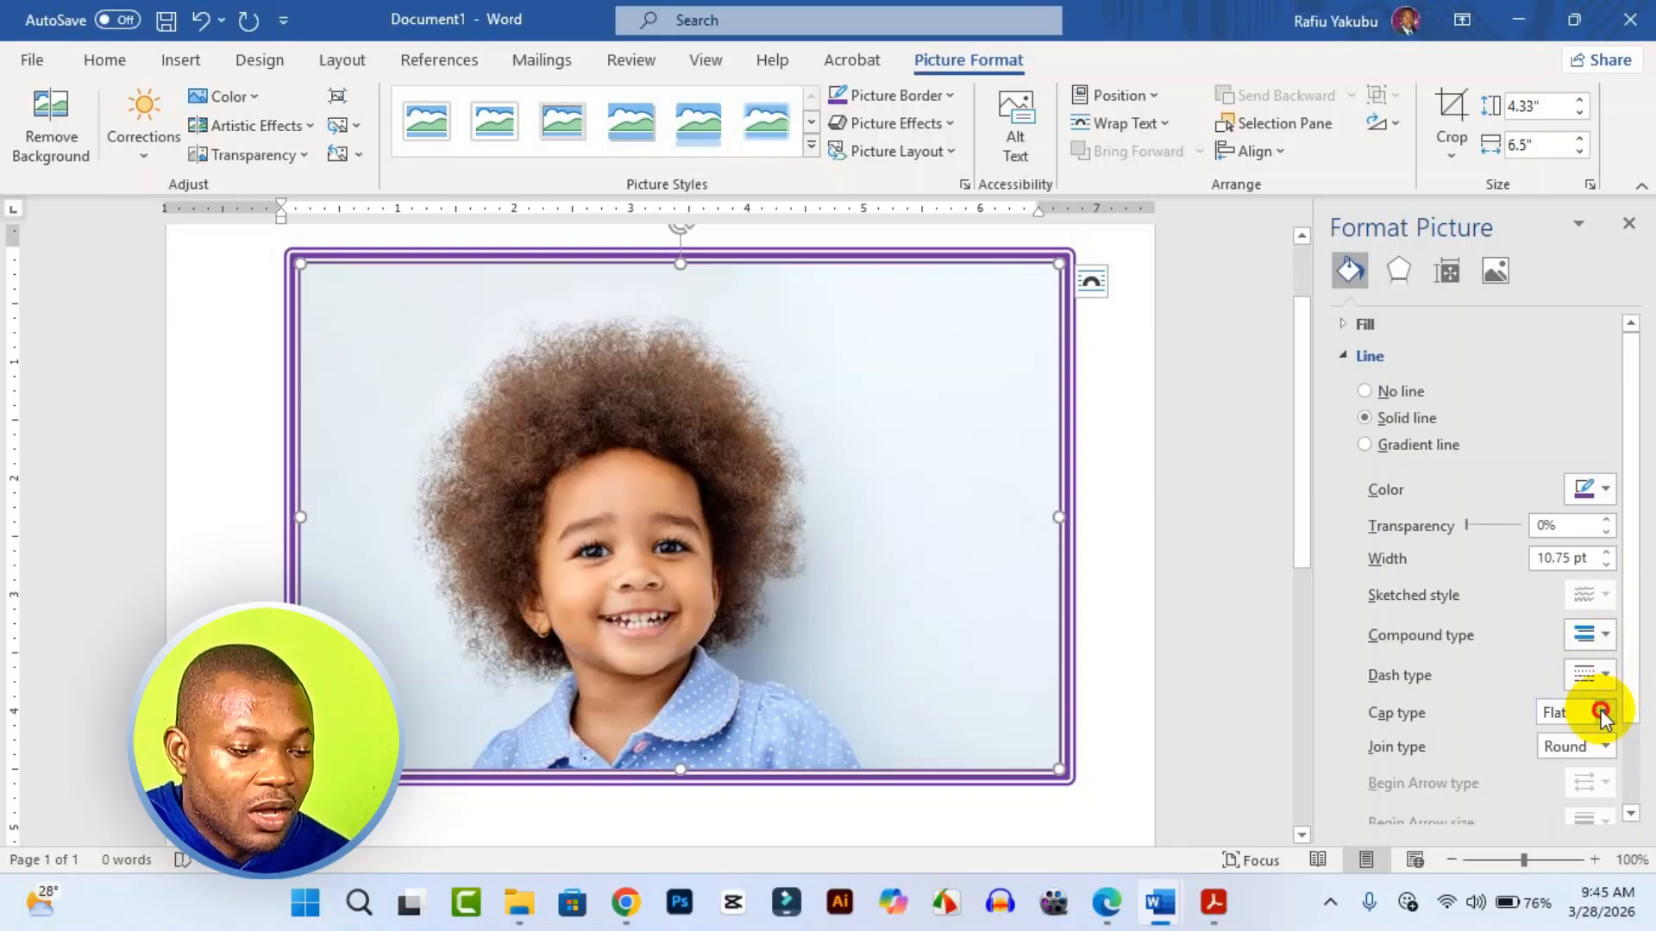
# Step: Set the cap type of the picture's border line to Round and look through the remaining line settings
pyautogui.click(1603, 714)
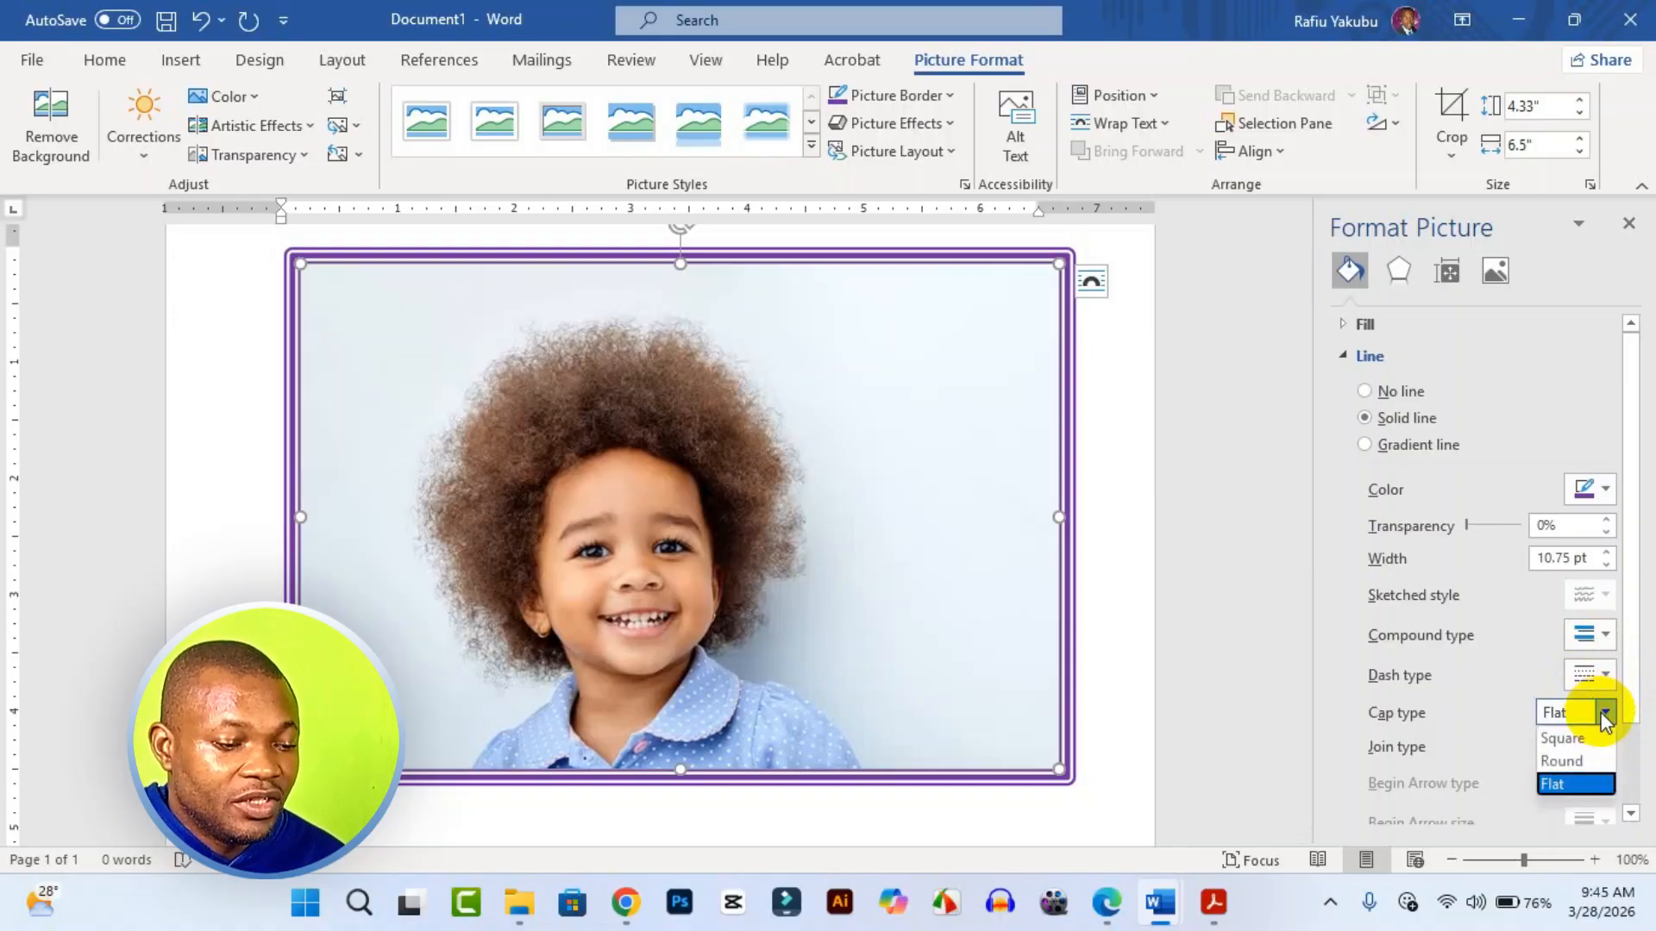
pyautogui.click(1581, 763)
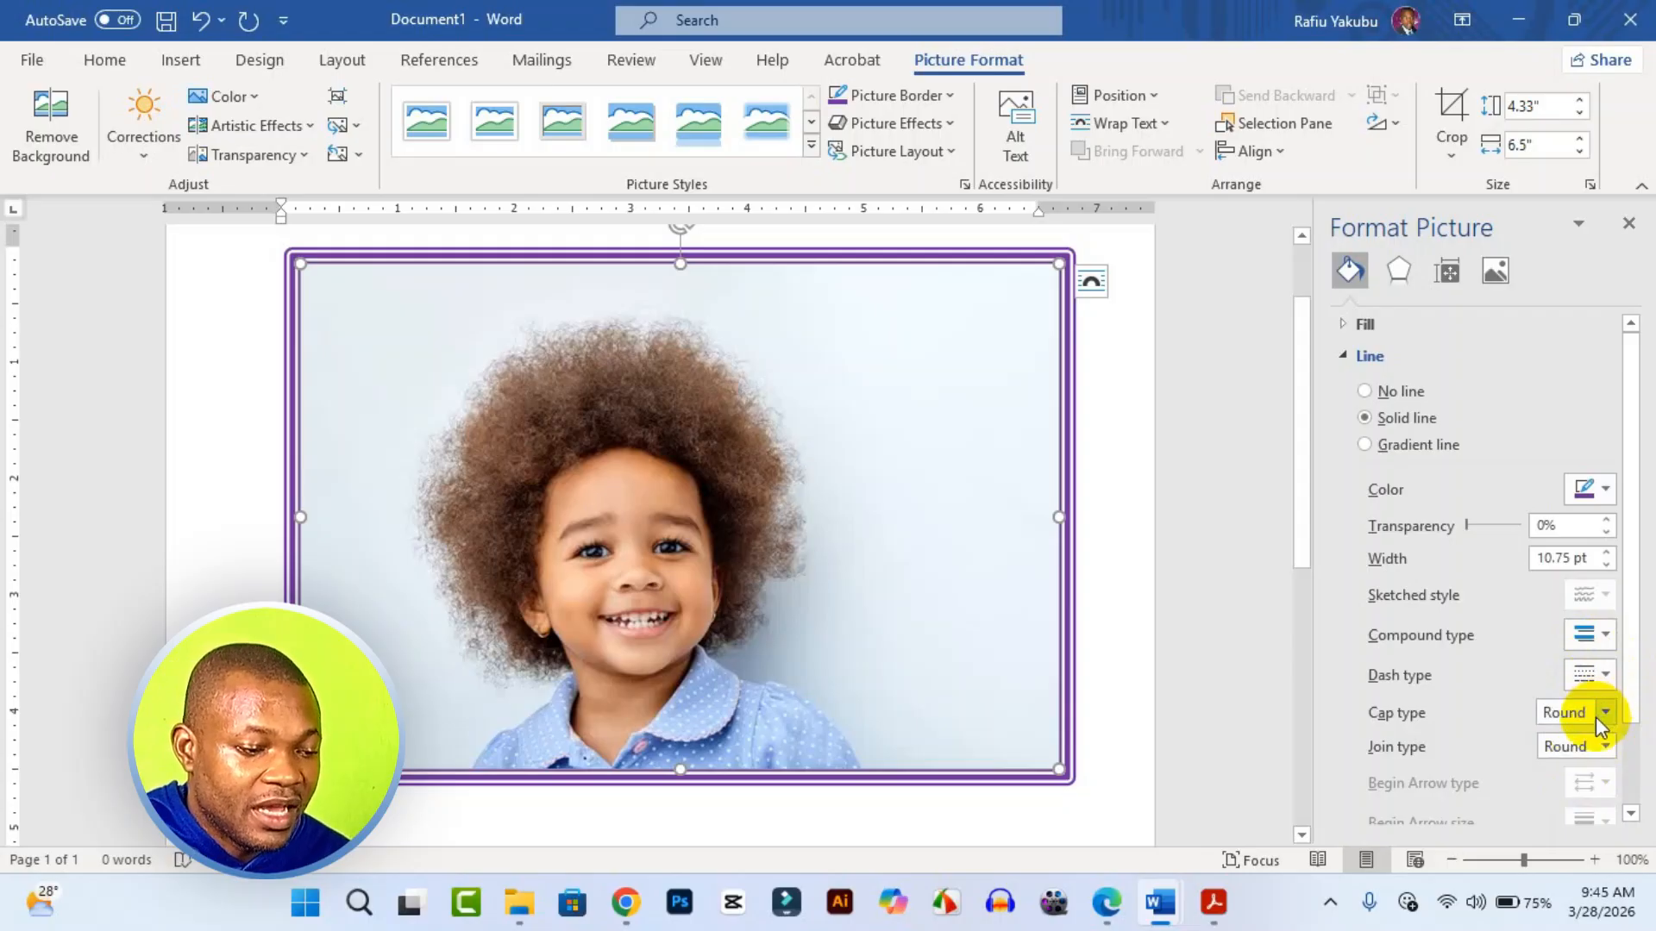
pyautogui.scroll(-1, 1596, 716)
pyautogui.click(1603, 688)
pyautogui.click(1602, 688)
pyautogui.scroll(-1, 1531, 724)
pyautogui.scroll(2, 1530, 722)
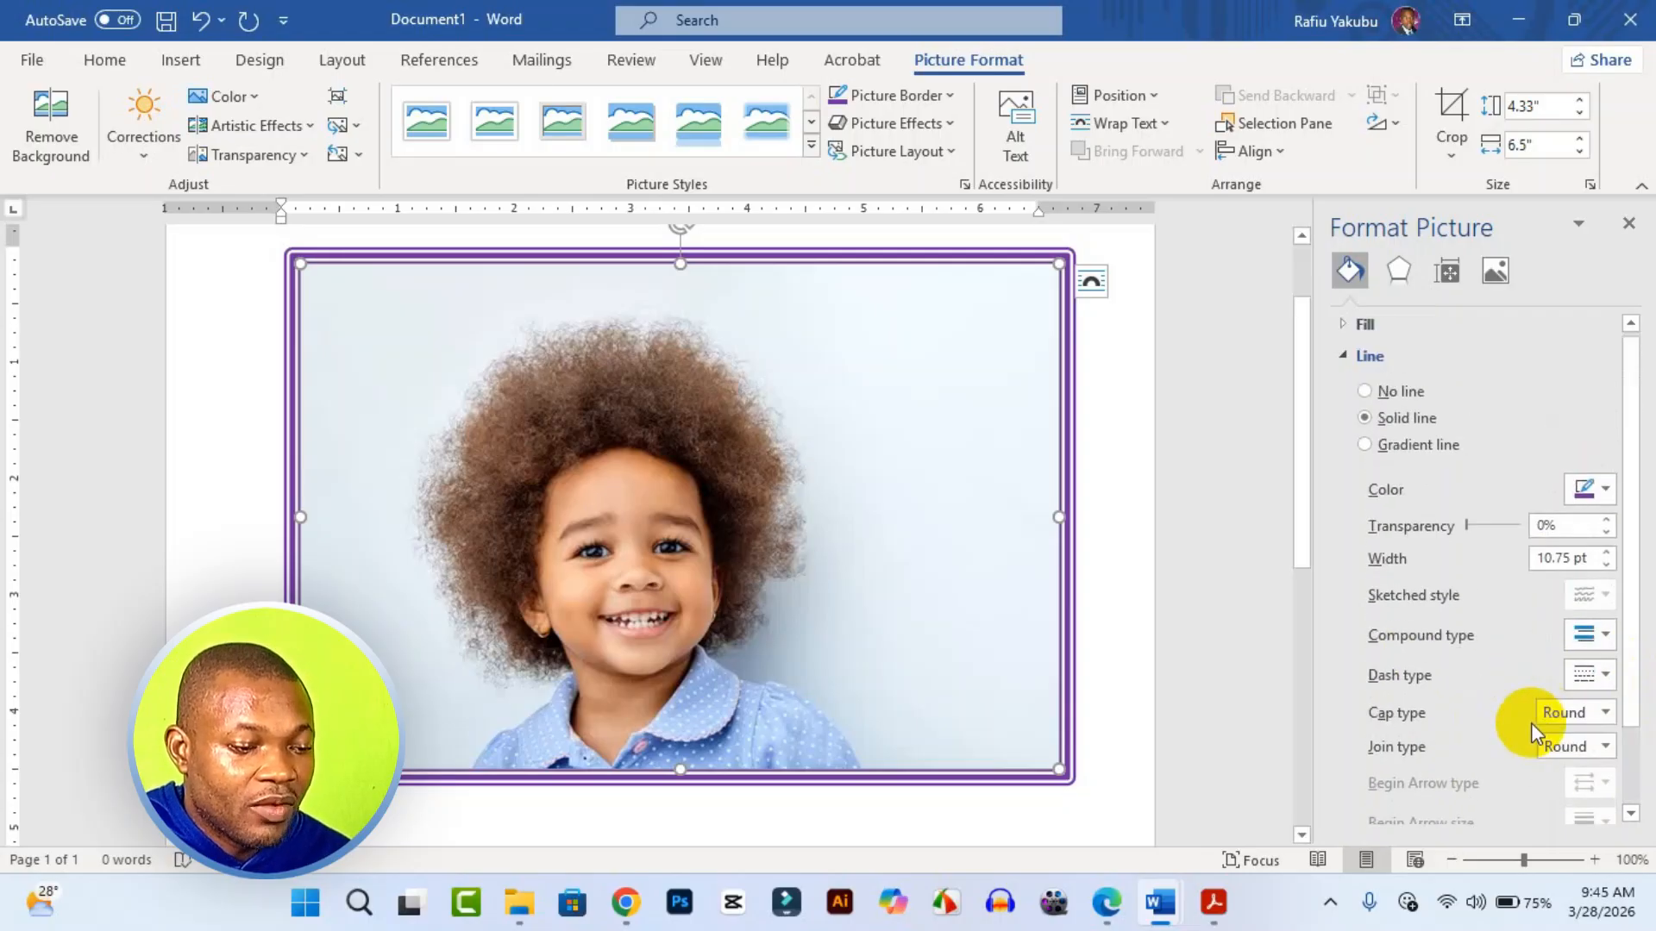
# Step: Change the compound type of the picture's border to the double line and increase its width to 12 pt
pyautogui.click(1602, 636)
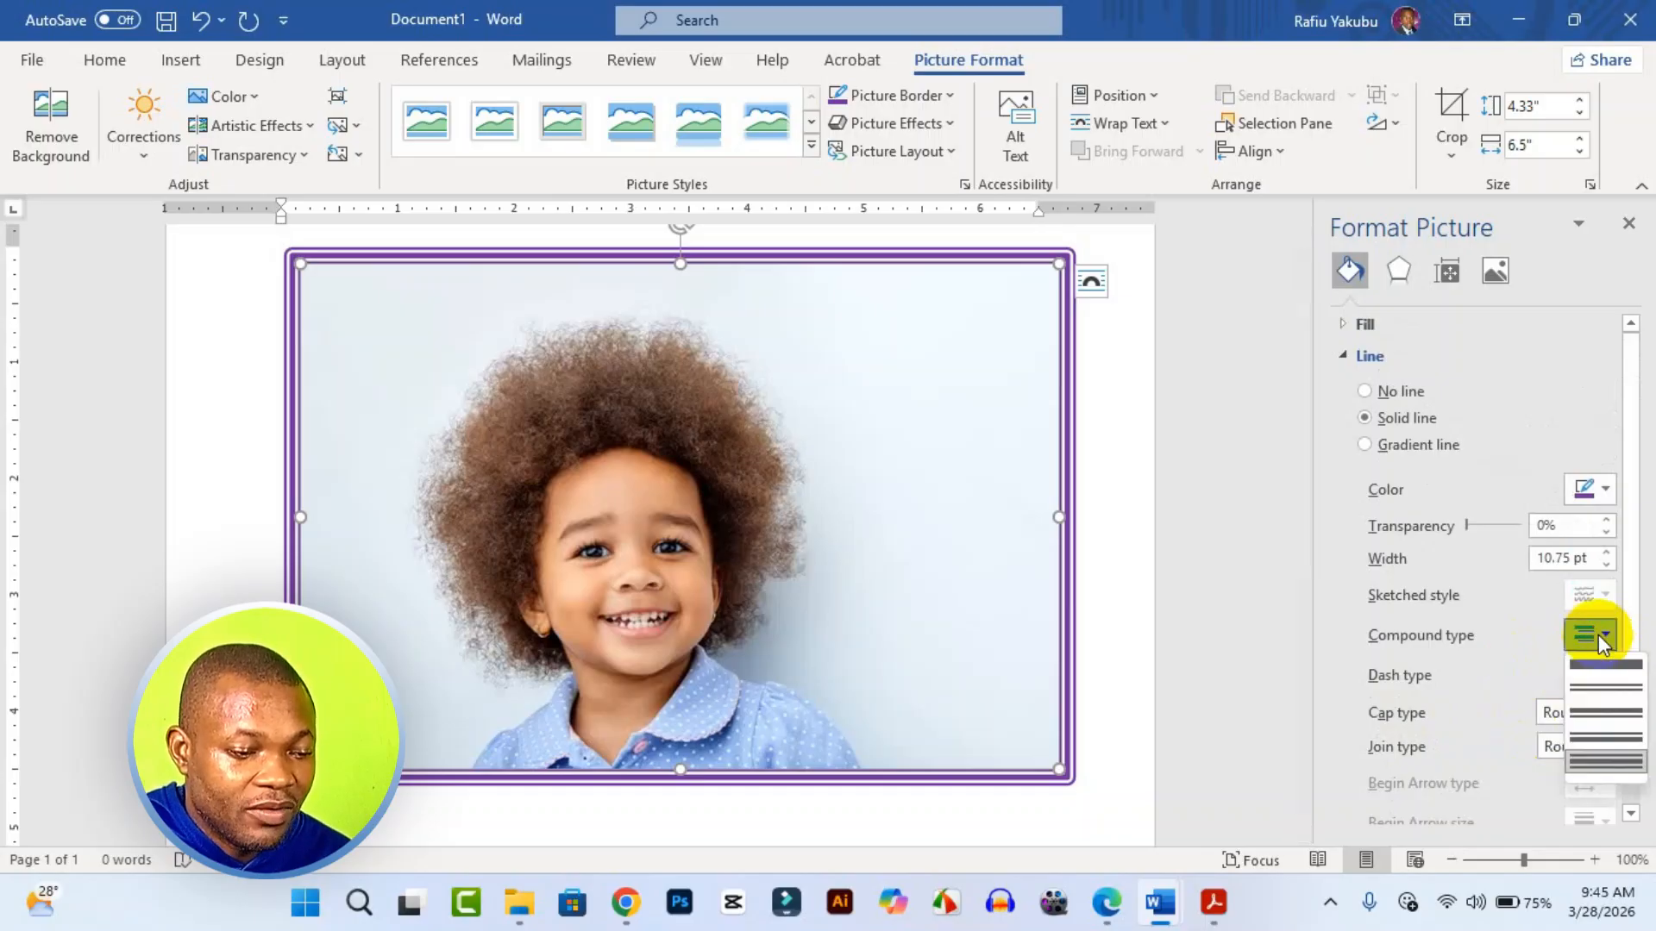
pyautogui.click(1609, 690)
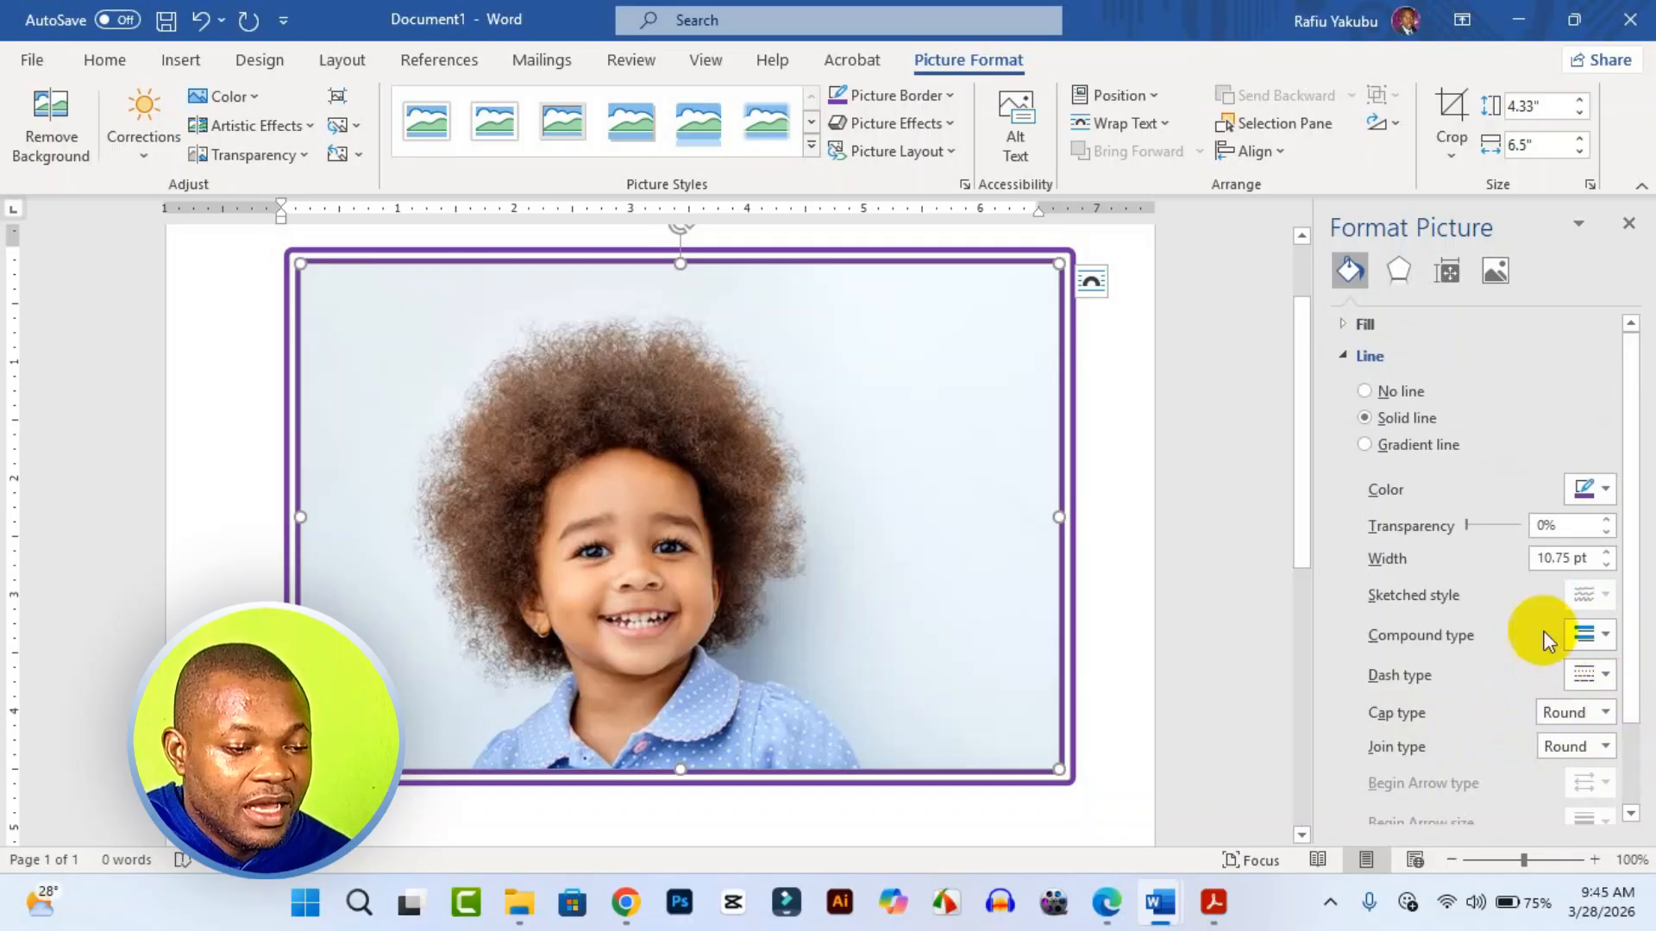
pyautogui.click(1606, 552)
pyautogui.click(1605, 553)
pyautogui.click(1606, 553)
pyautogui.click(1605, 553)
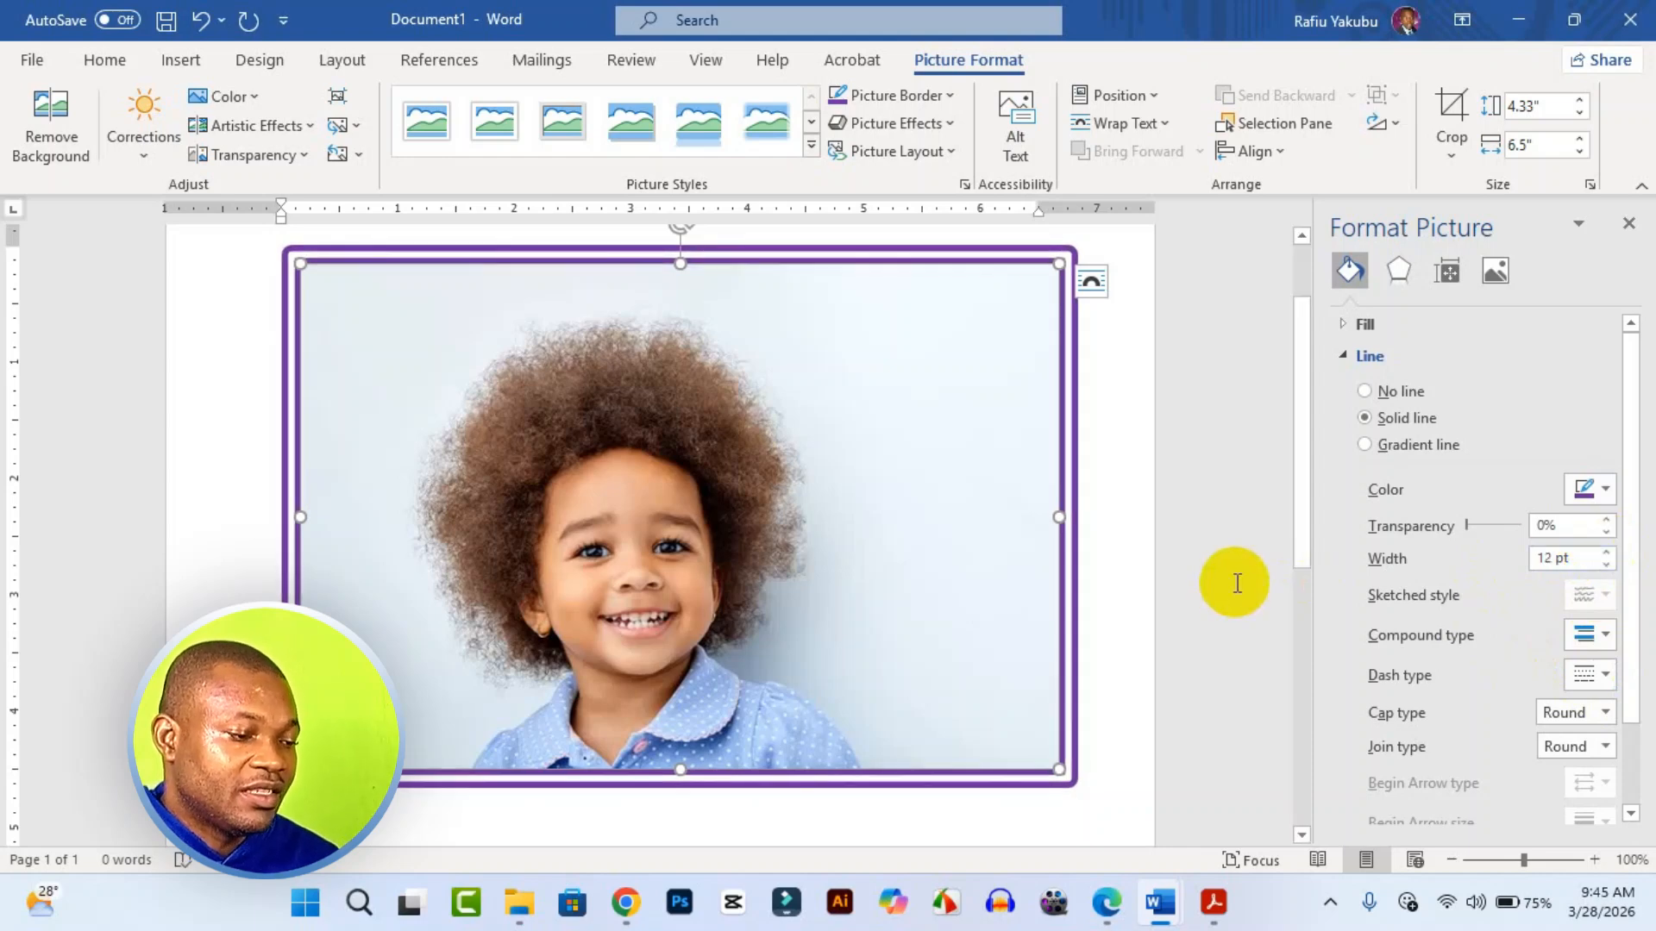